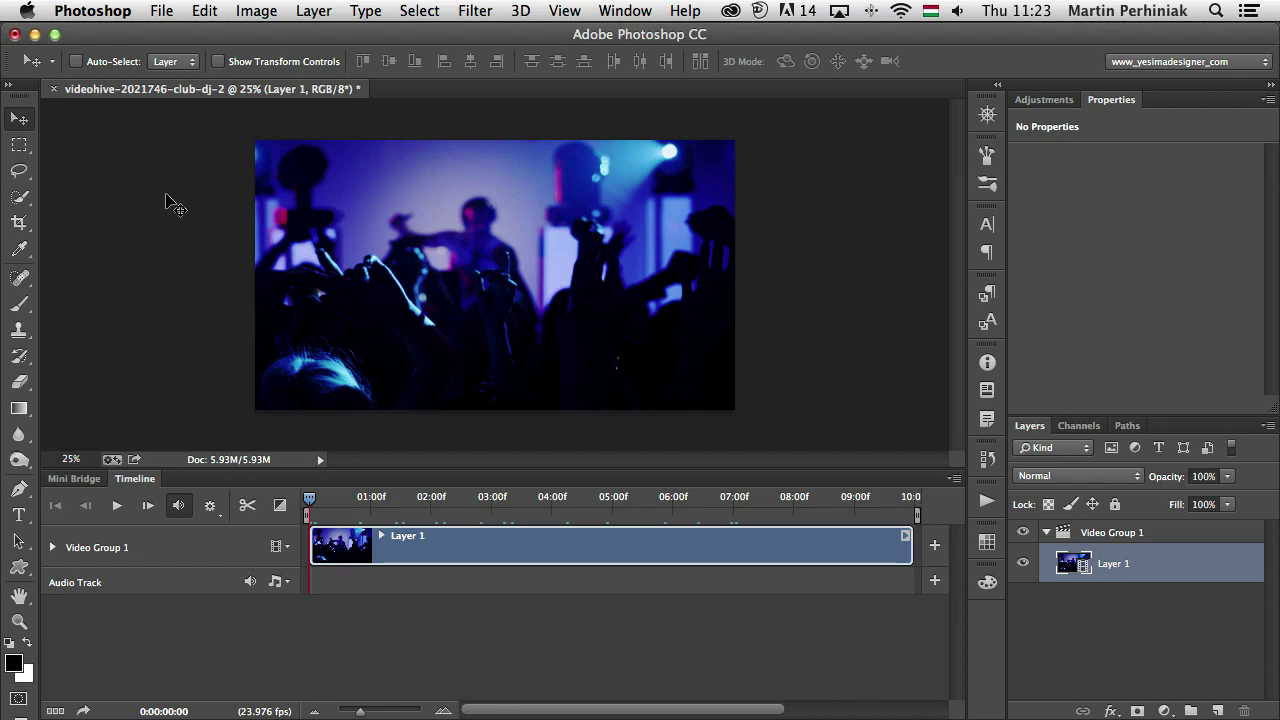
Close the current video without saving and open videohive-2021746-club-dj.mov from the stock videos folder
key("super+w")
left_click(600, 290)
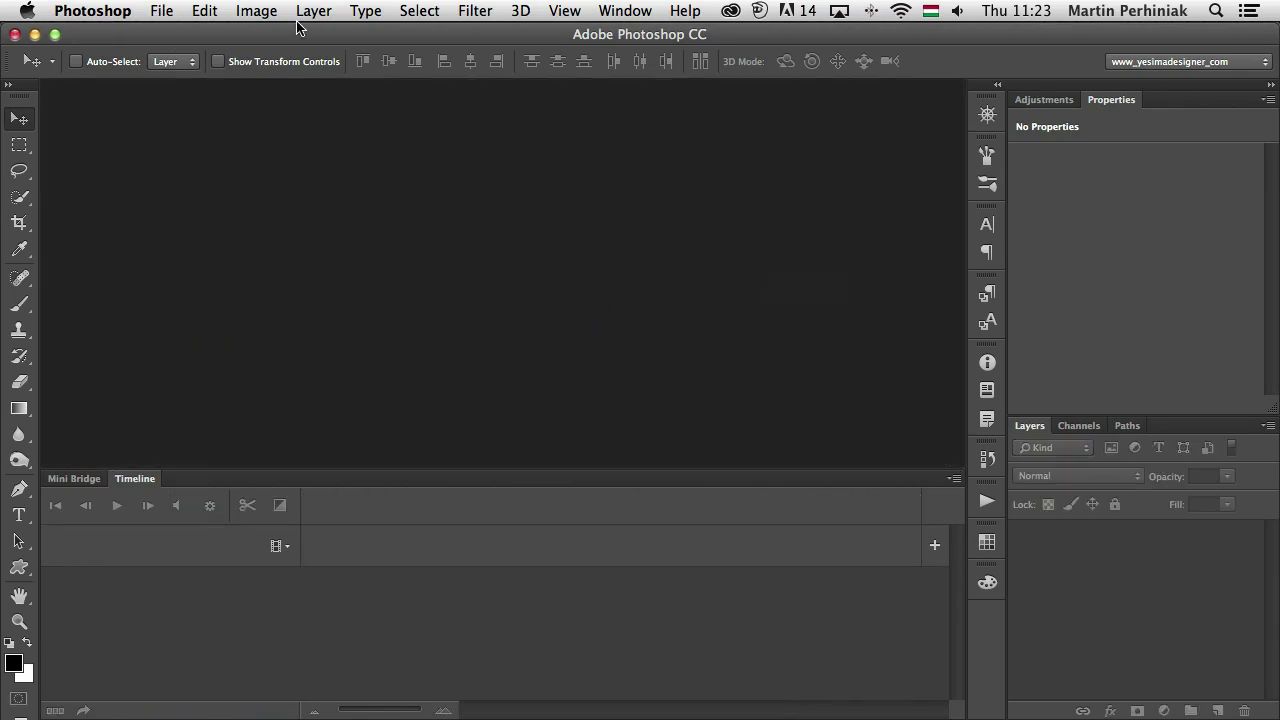
left_click(158, 12)
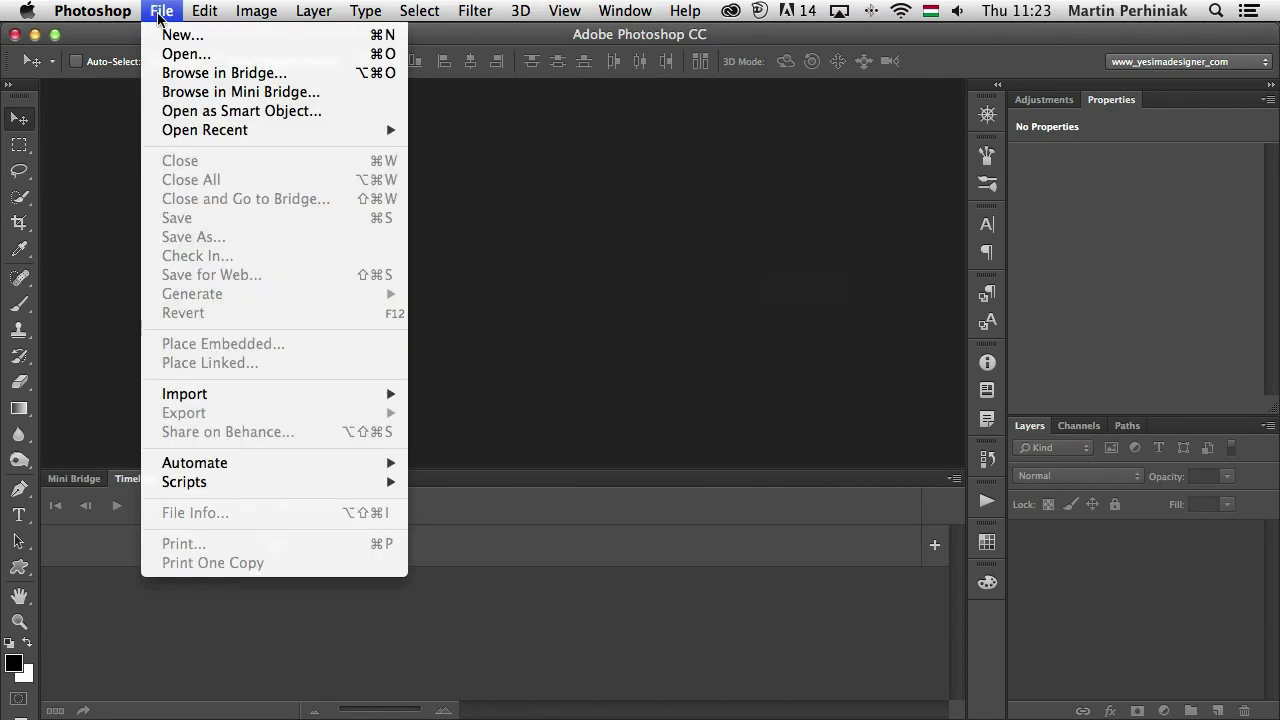
left_click(212, 56)
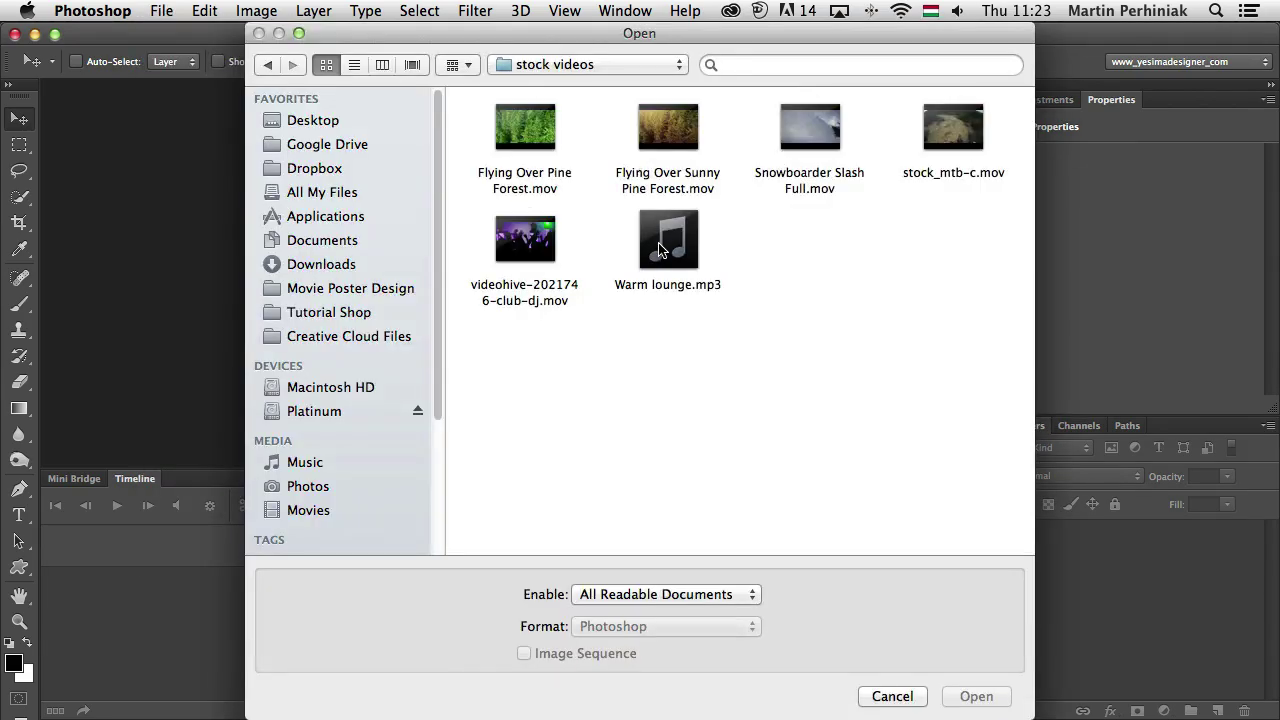
left_click(543, 248)
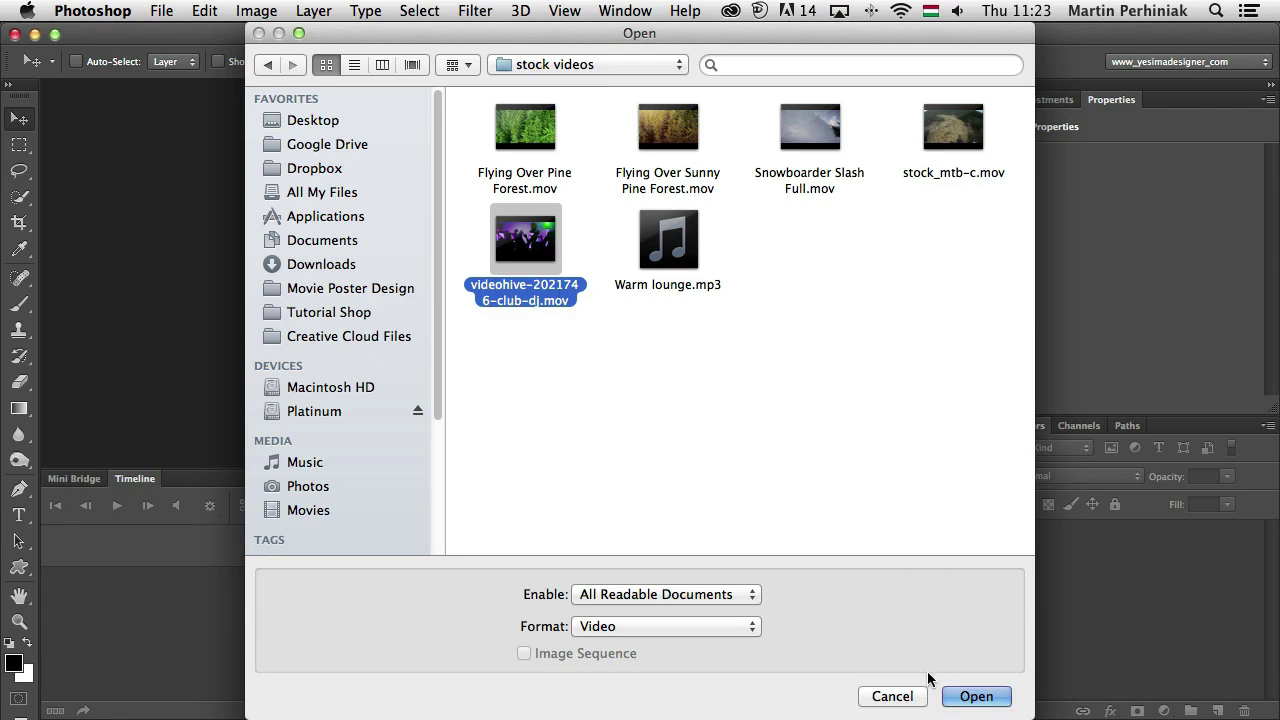
left_click(982, 699)
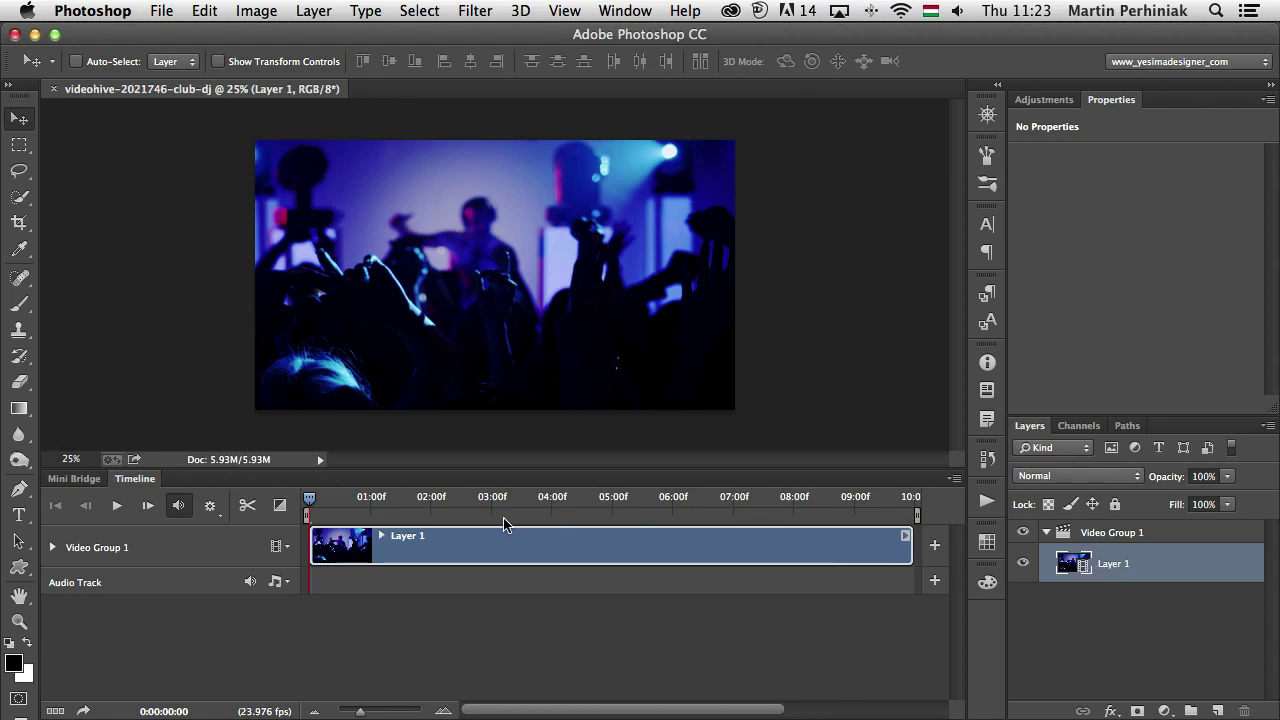
left_click_drag(310, 500, 589, 510)
key("space")
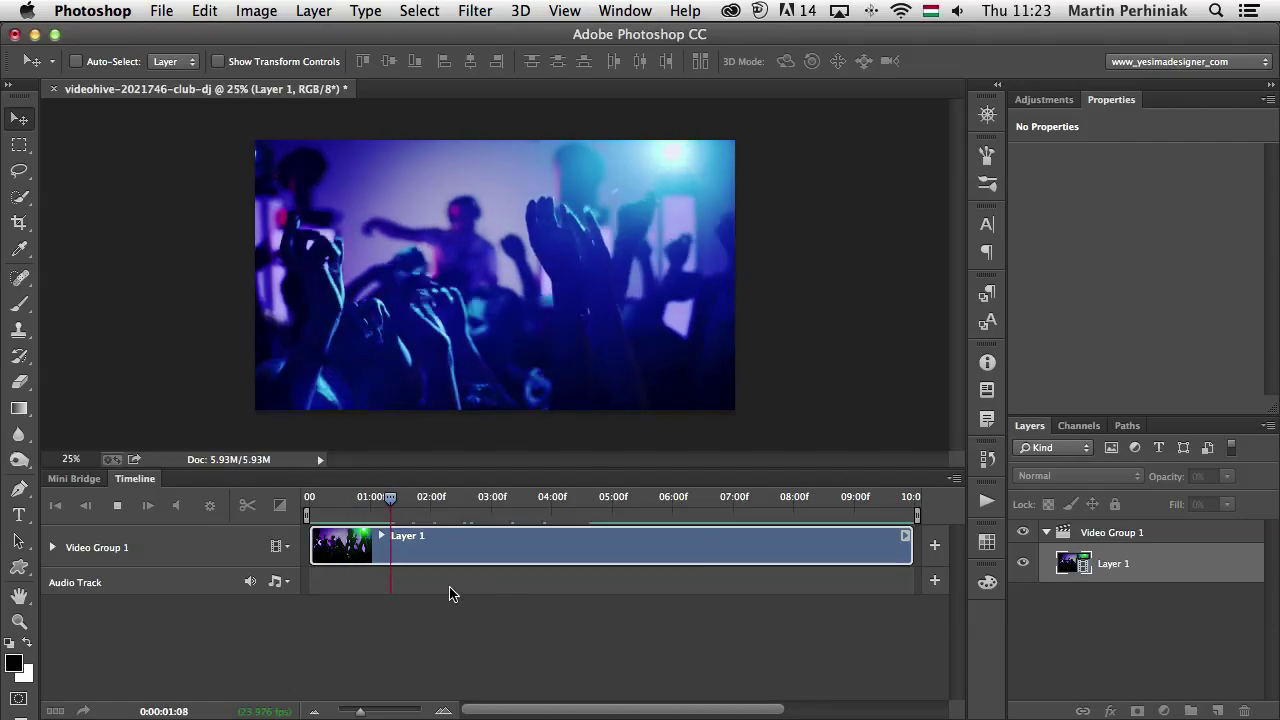
key("space")
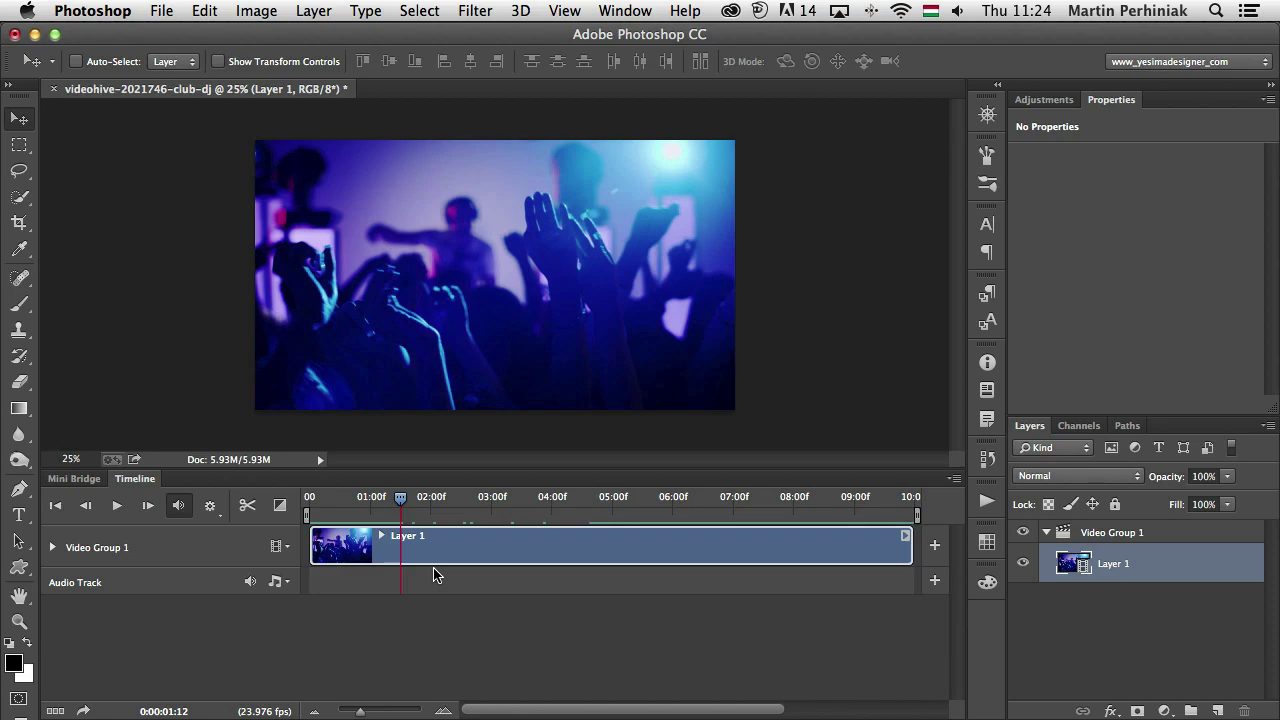
Add a colorized Hue/Saturation adjustment at Hue 264, Saturation 61, and scrub frames to check the tint
left_click(1044, 100)
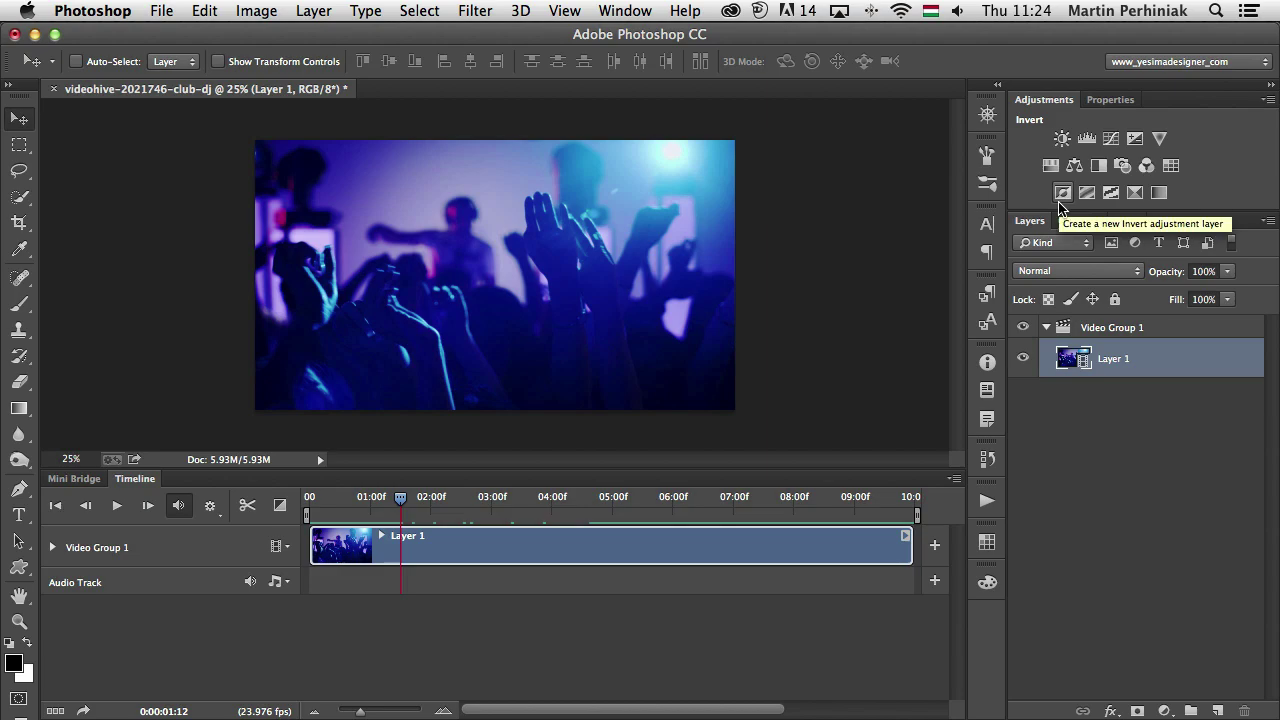
left_click(1074, 166)
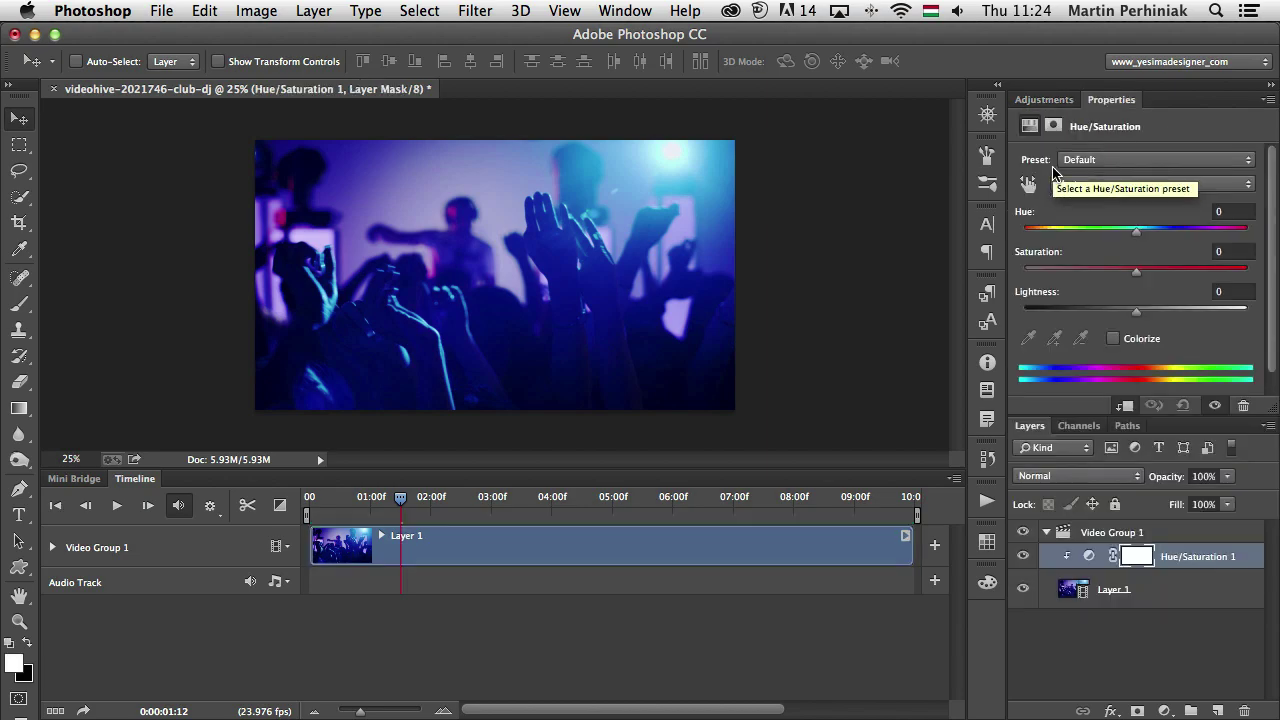
left_click(1135, 343)
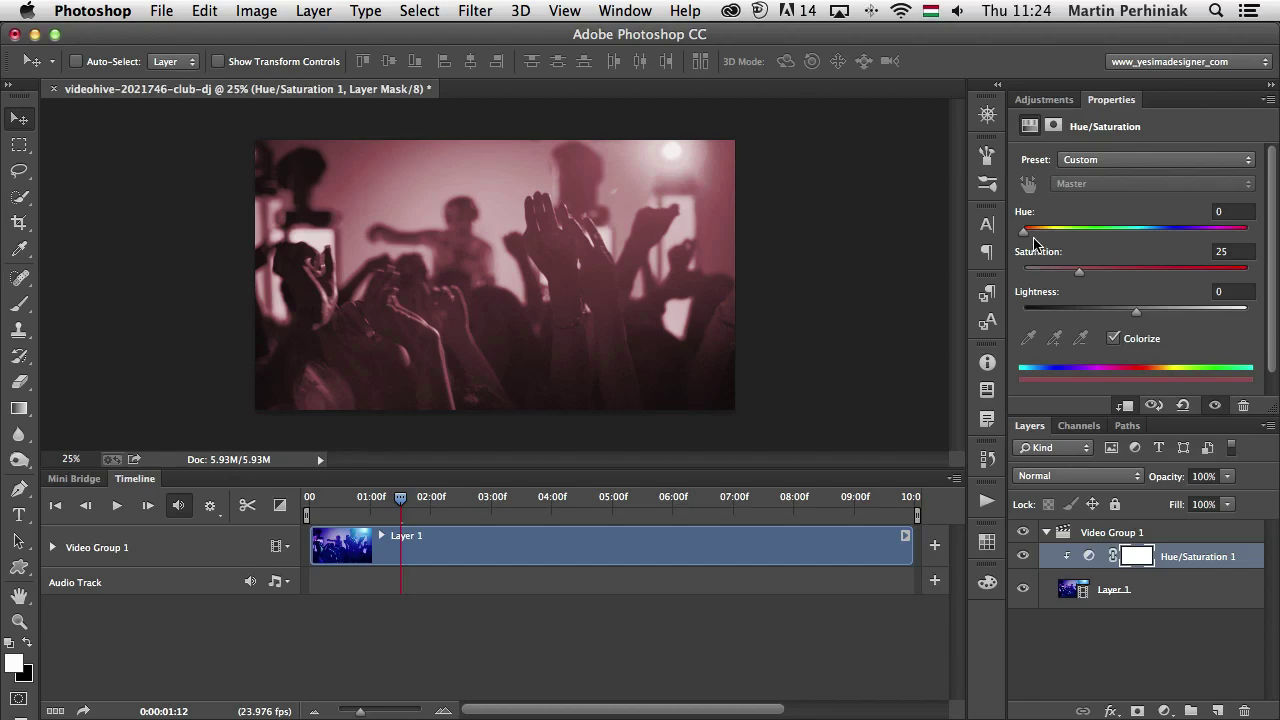
left_click_drag(1079, 271, 1141, 271)
left_click_drag(1023, 230, 1162, 271)
mouse_move(423, 497)
left_mouse_down()
mouse_move(806, 512)
mouse_move(407, 514)
left_mouse_up()
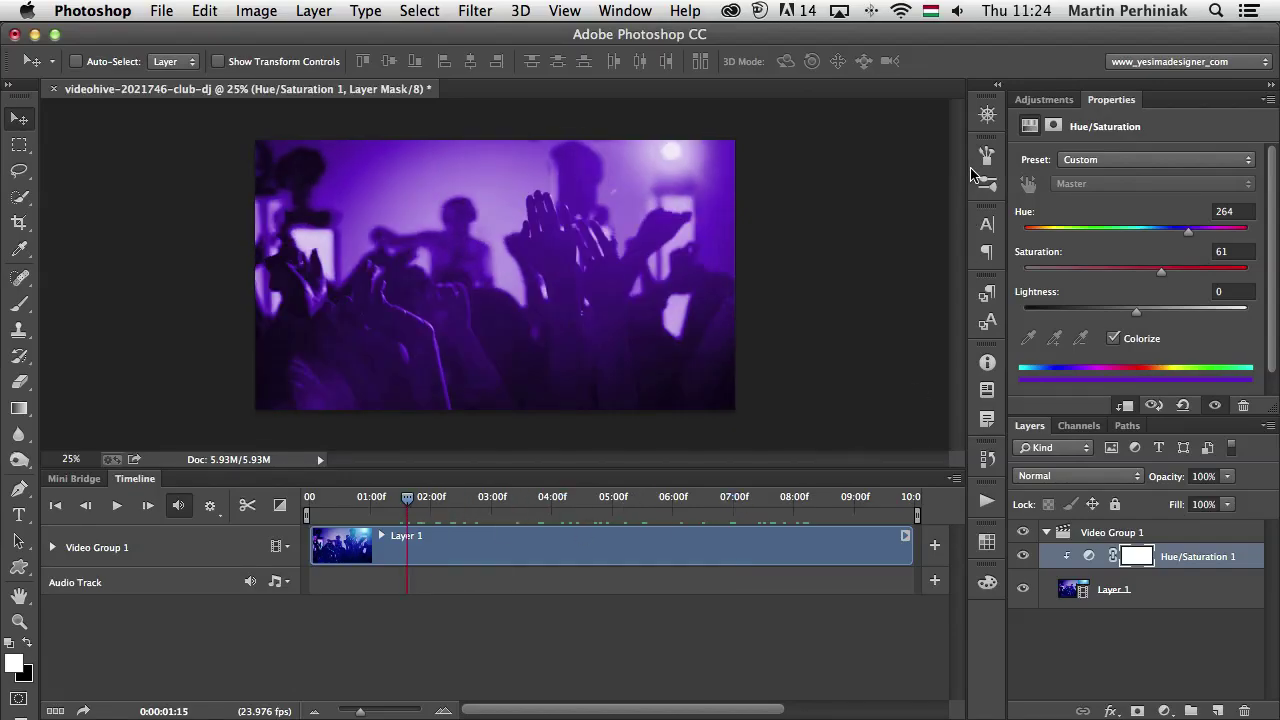
Convert the video layer Layer 1 into a smart object
left_click(1158, 604)
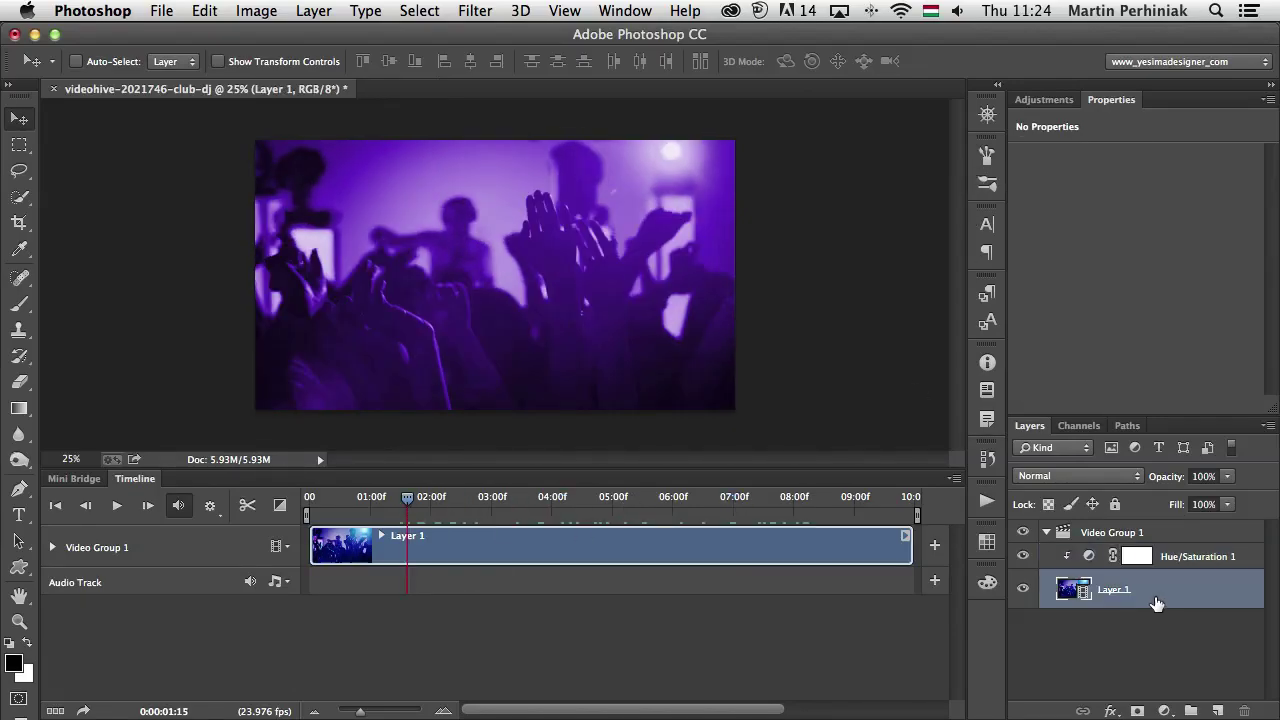
right_click(1163, 600)
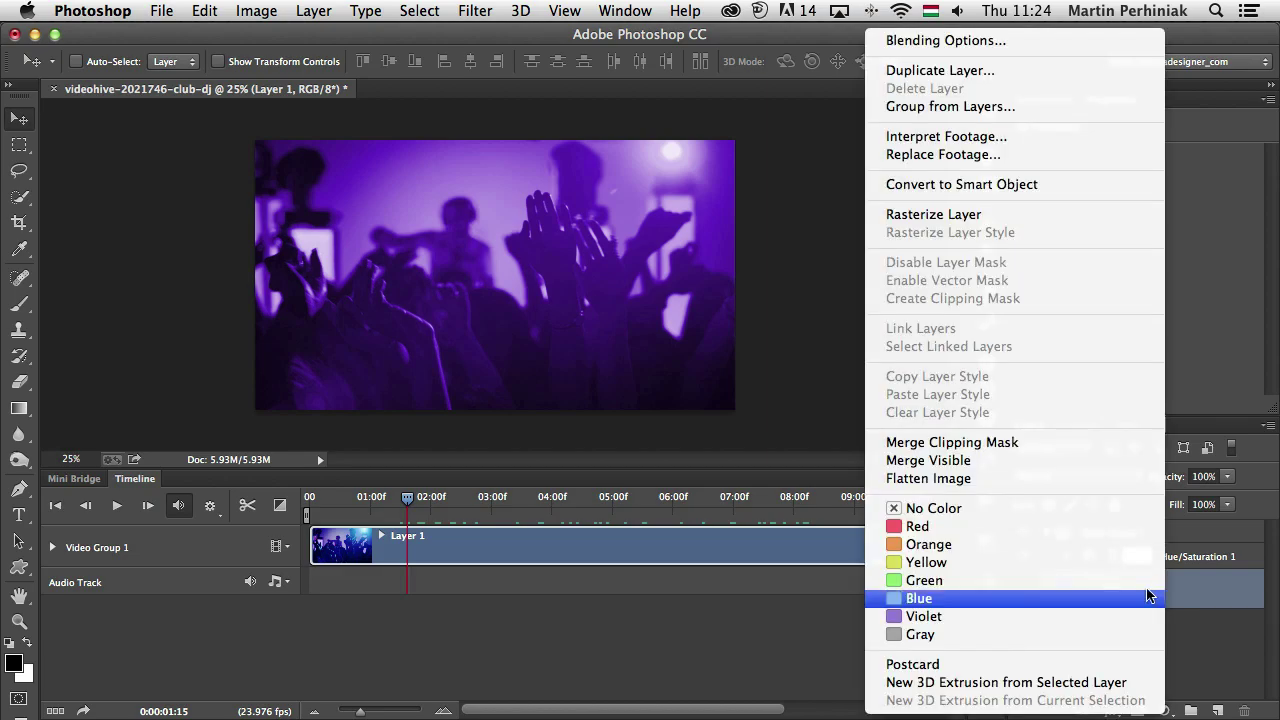
left_click(1002, 186)
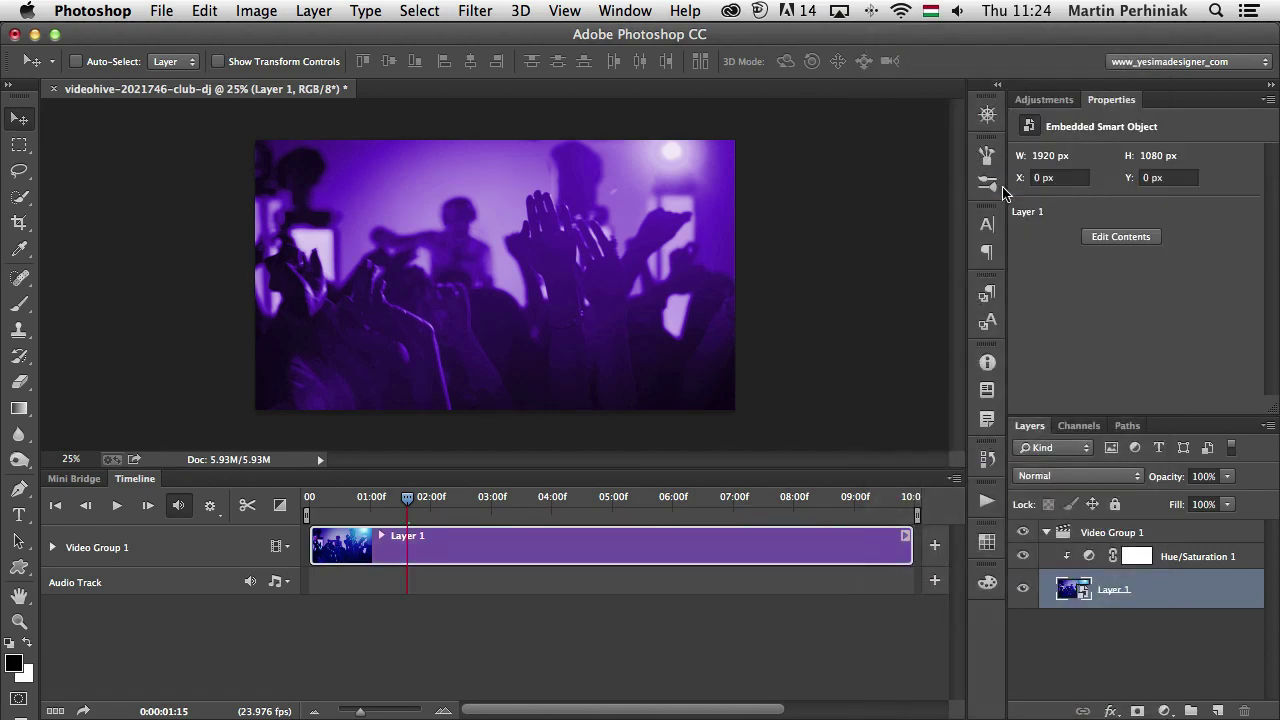
Apply a Filter > Pixelate > Mosaic smart filter with cell size 16
left_click(482, 12)
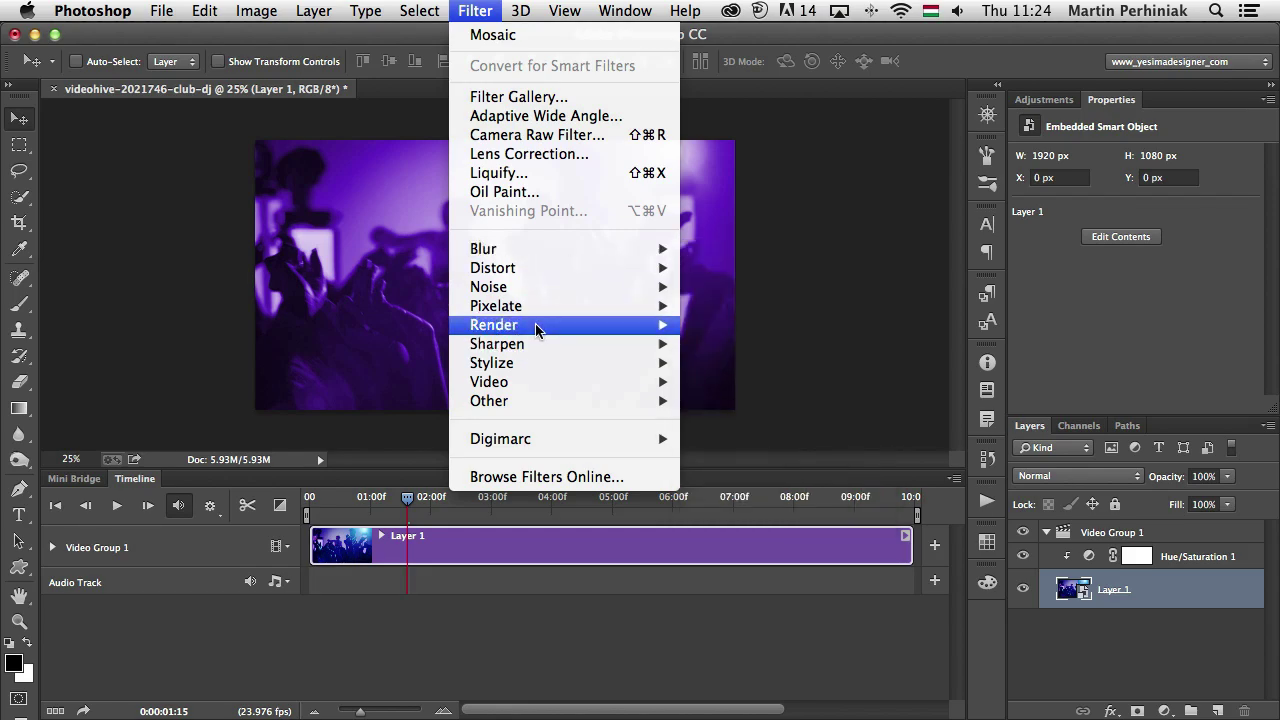
mouse_move(537, 330)
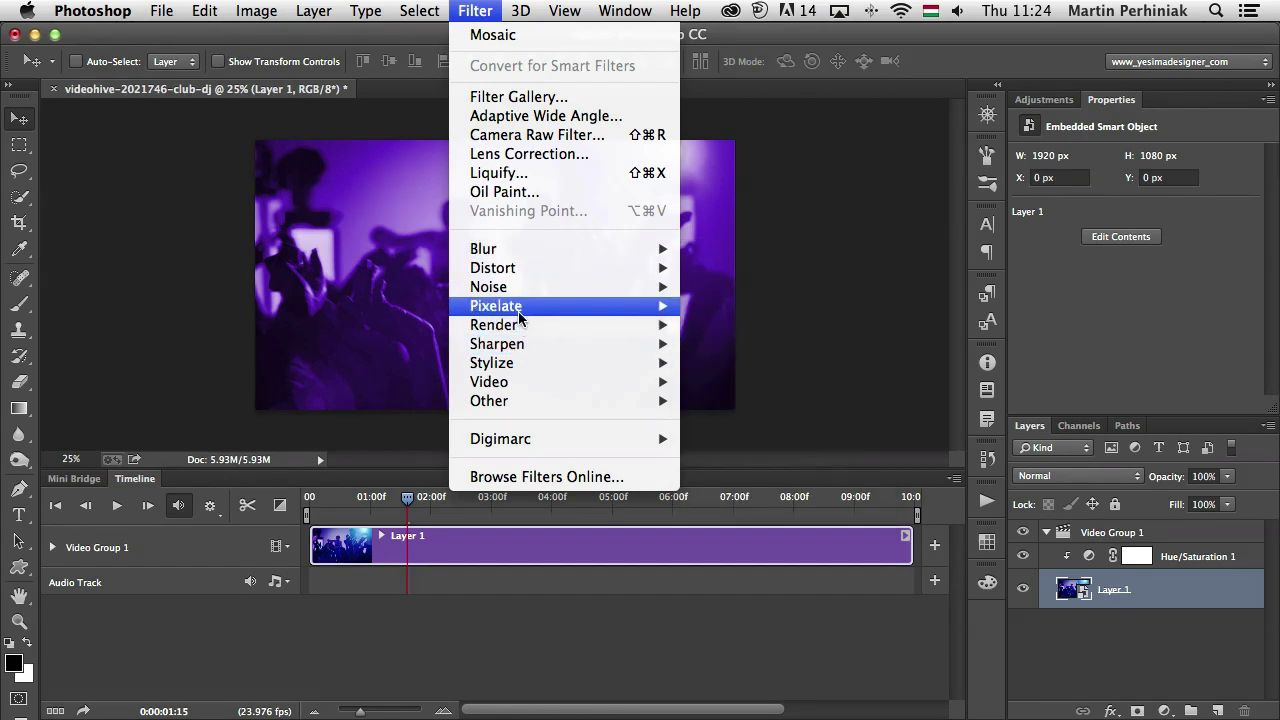
mouse_move(523, 305)
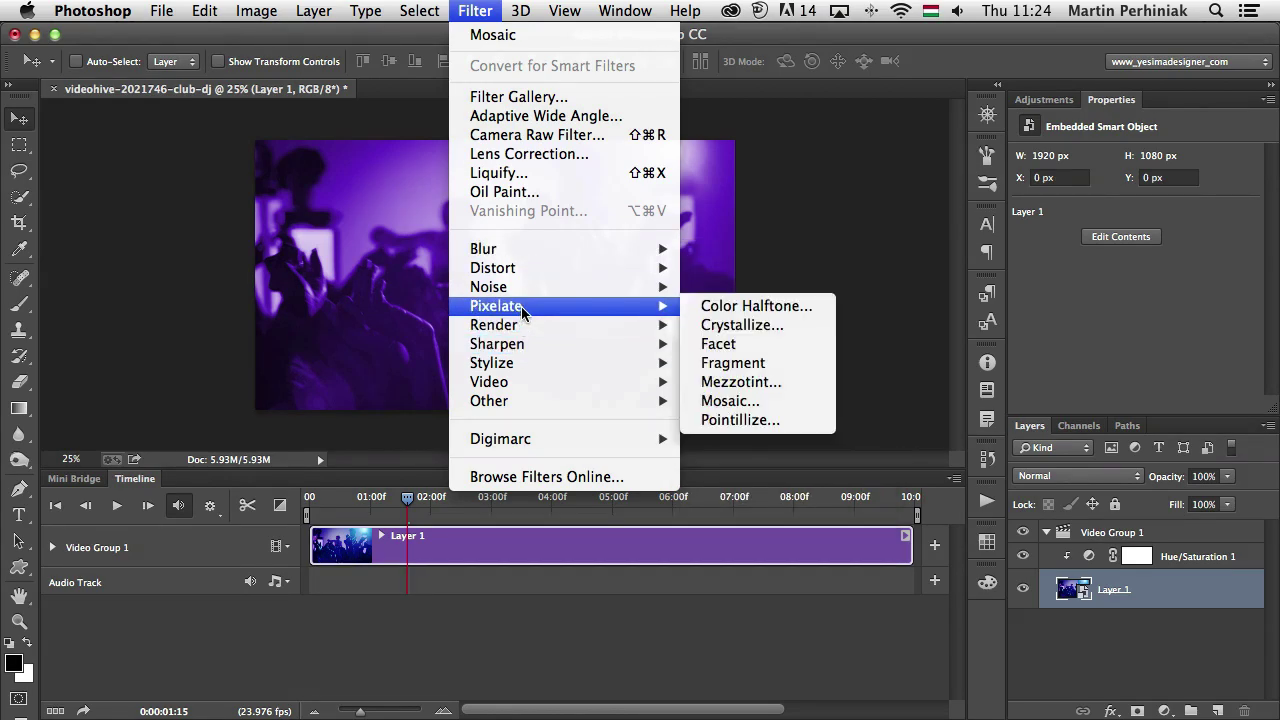
left_click(734, 401)
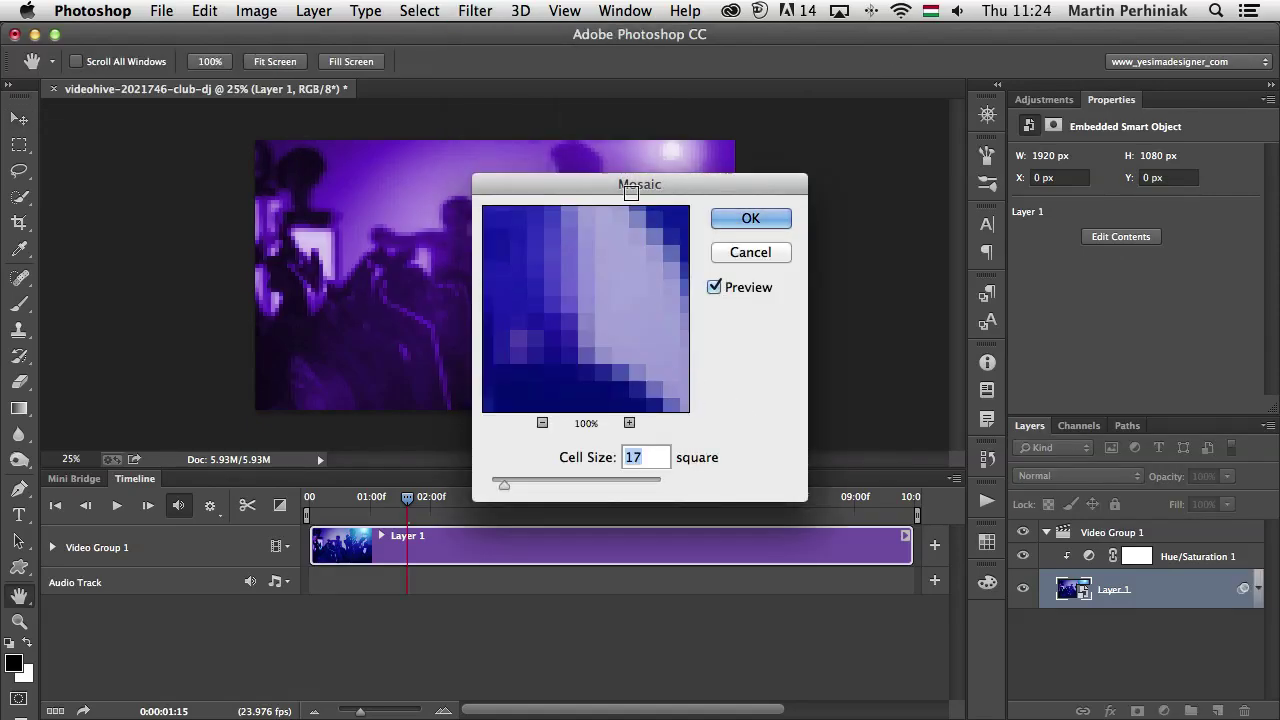
left_click_drag(663, 181, 898, 165)
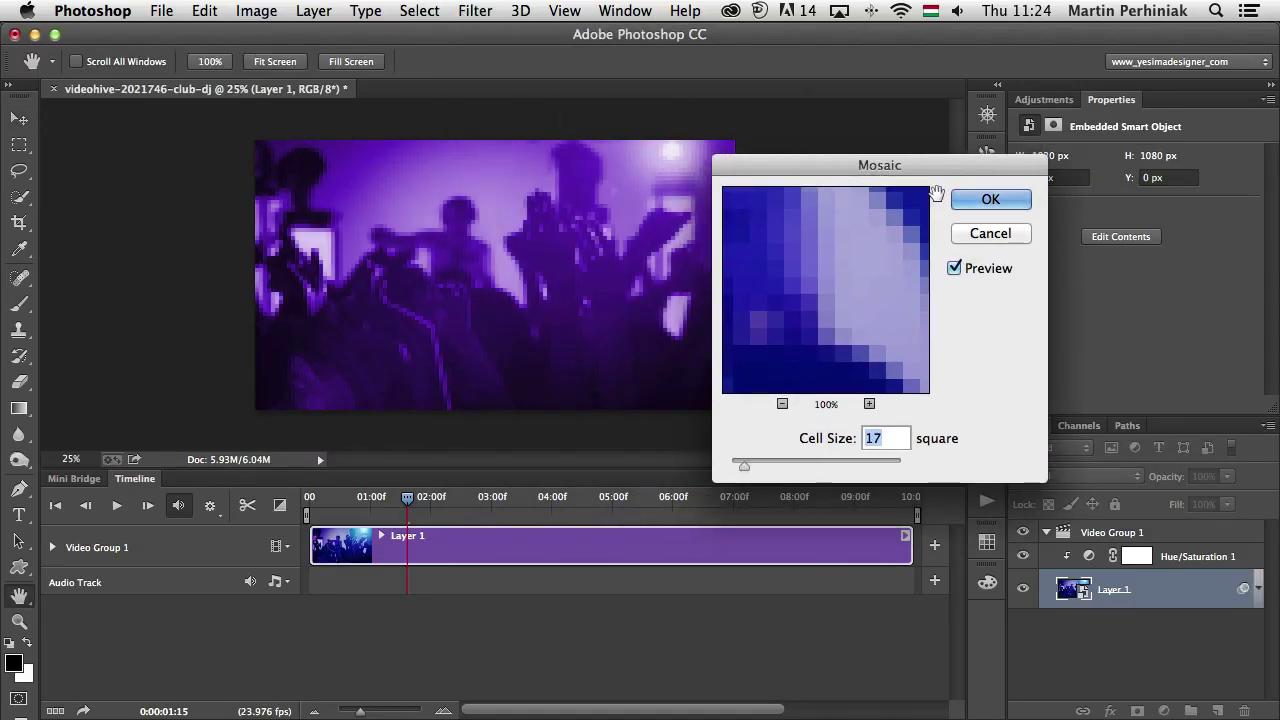
mouse_move(746, 463)
left_mouse_down()
mouse_move(766, 461)
mouse_move(742, 461)
left_mouse_up()
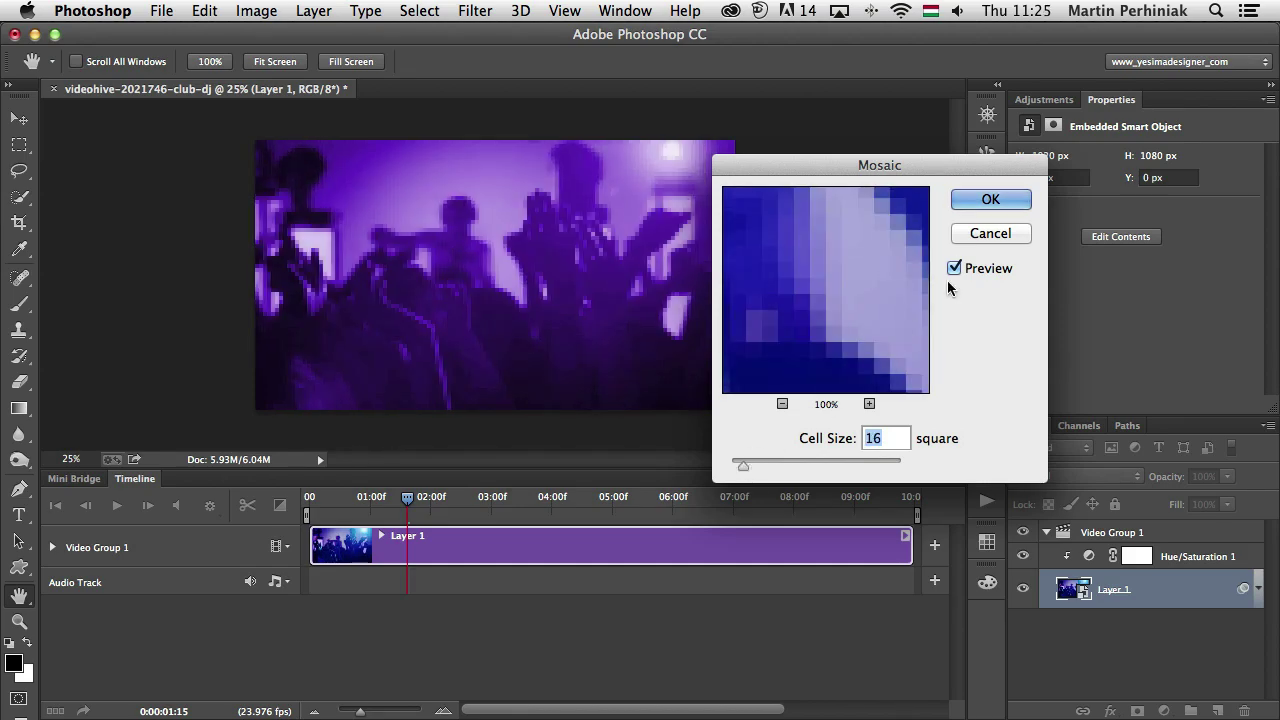
left_click(988, 199)
key("space")
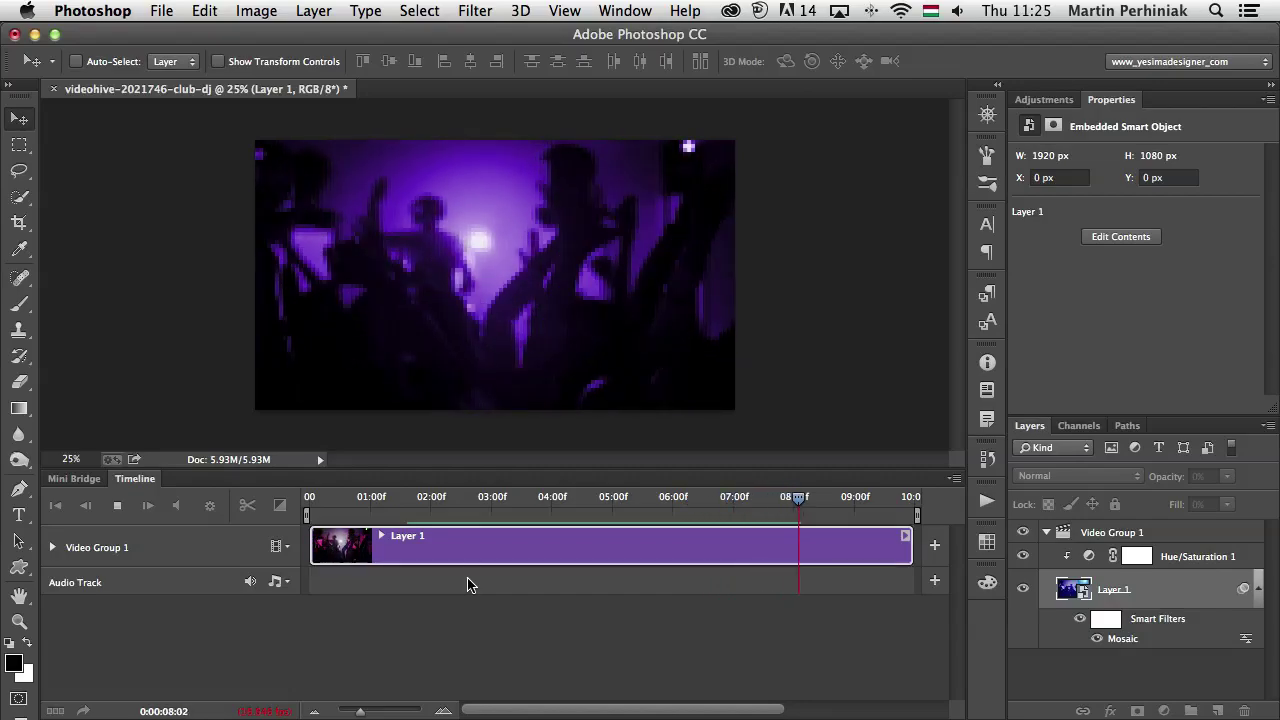
key("space")
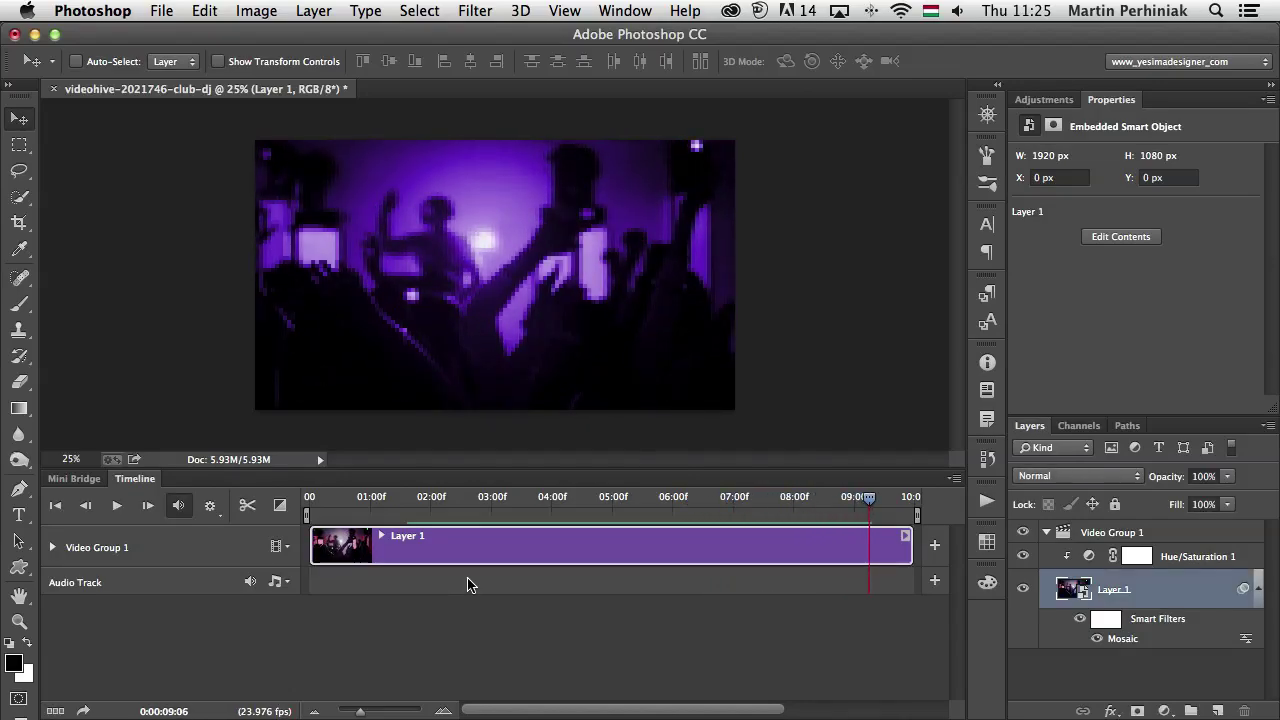
Open File > Export > Render Video and expand the list of render encoders
left_click(155, 10)
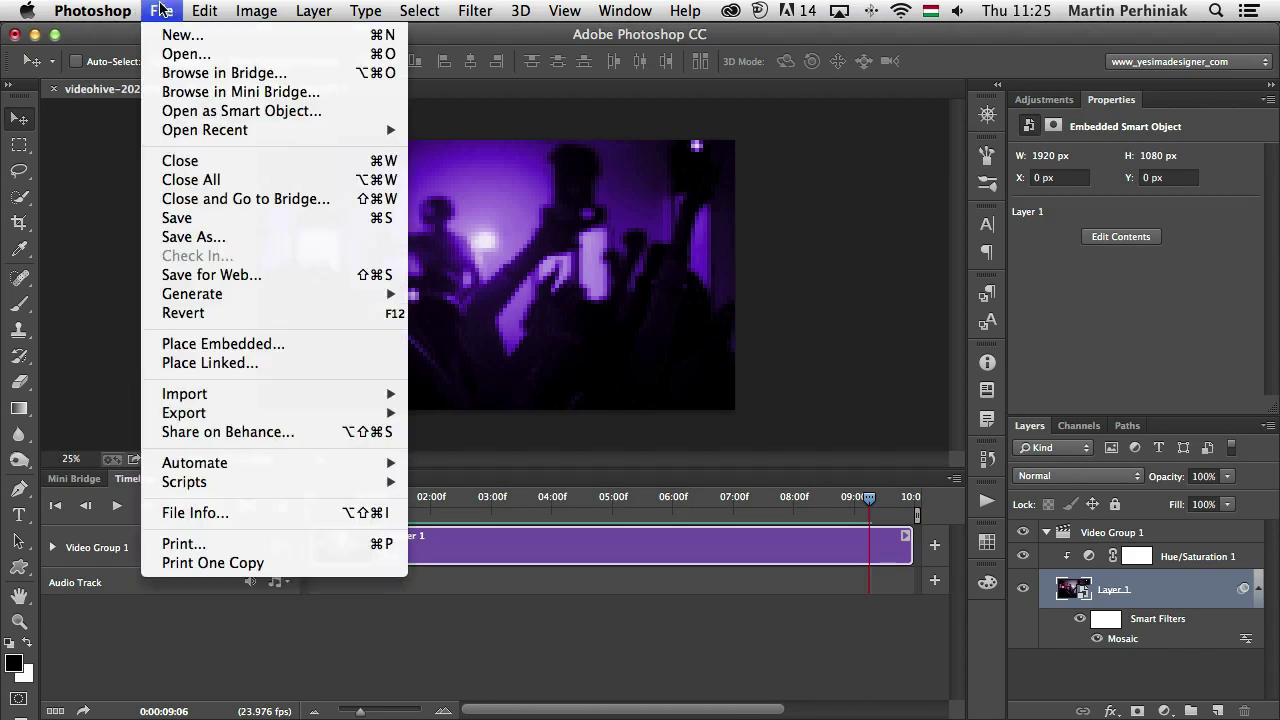
mouse_move(263, 413)
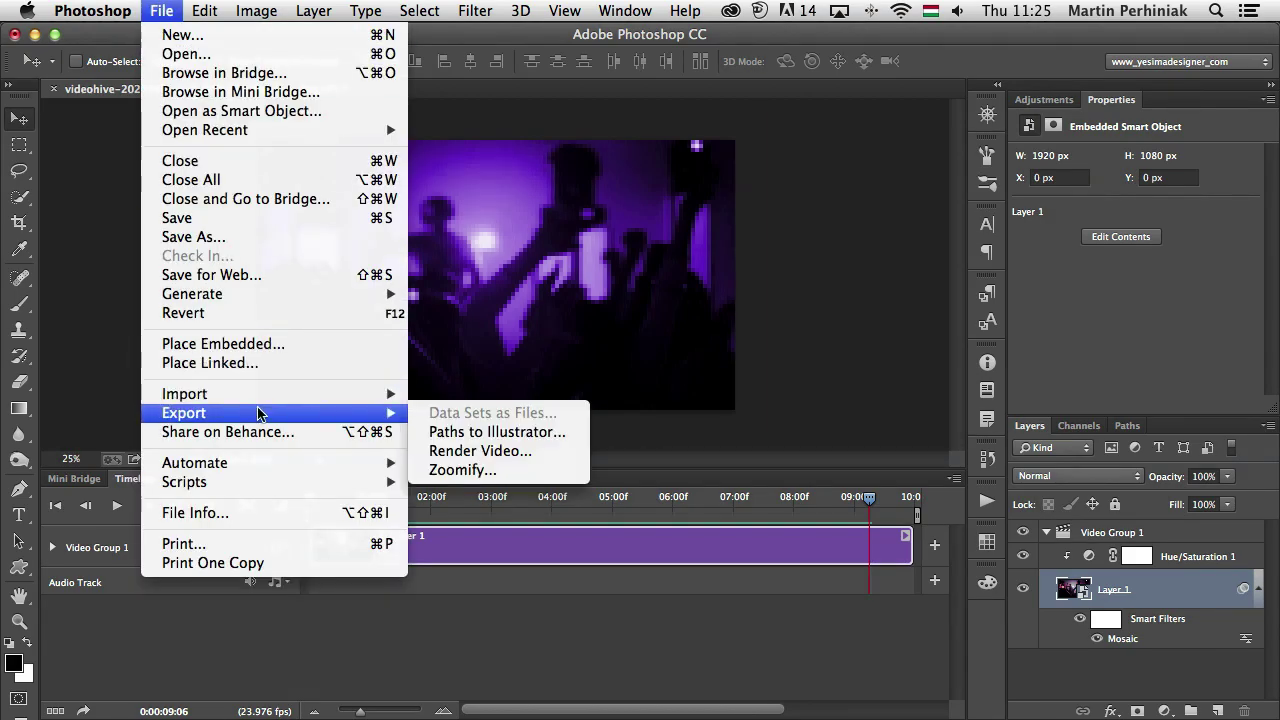
left_click(521, 450)
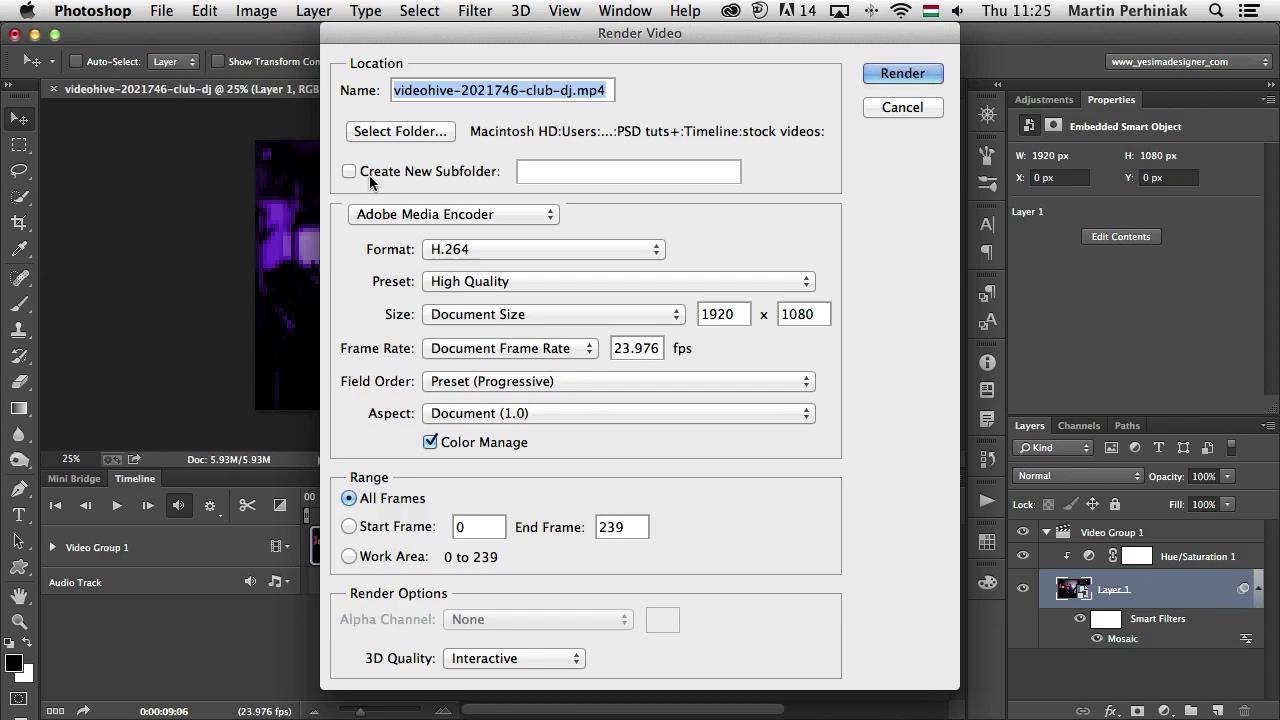
left_click(421, 212)
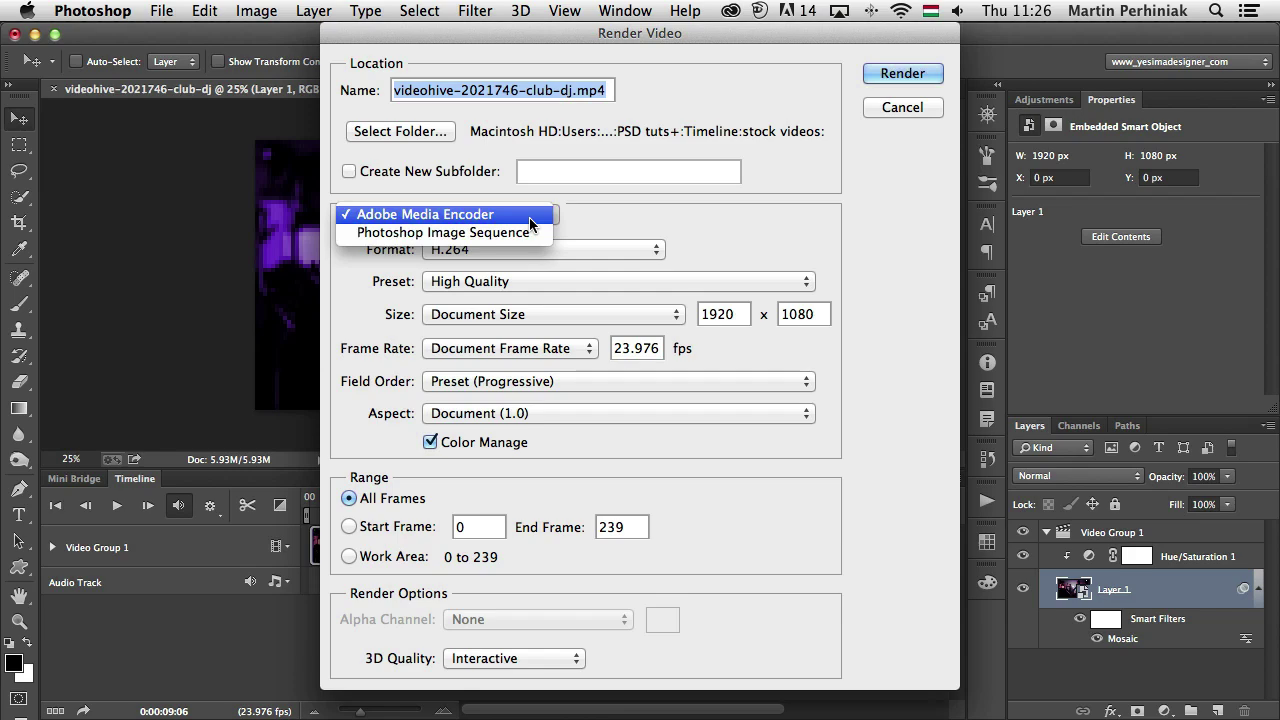
Output a JPEG Photoshop Image Sequence at 24 fps
left_click(634, 208)
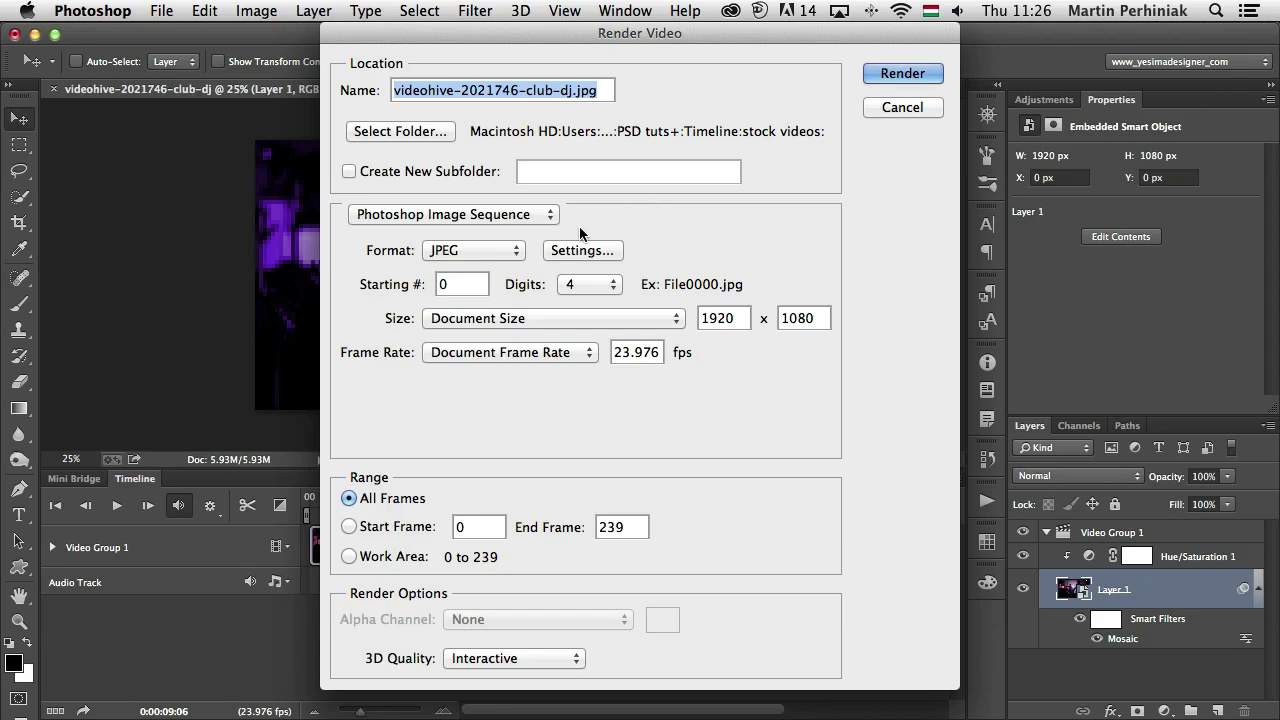
left_click(501, 254)
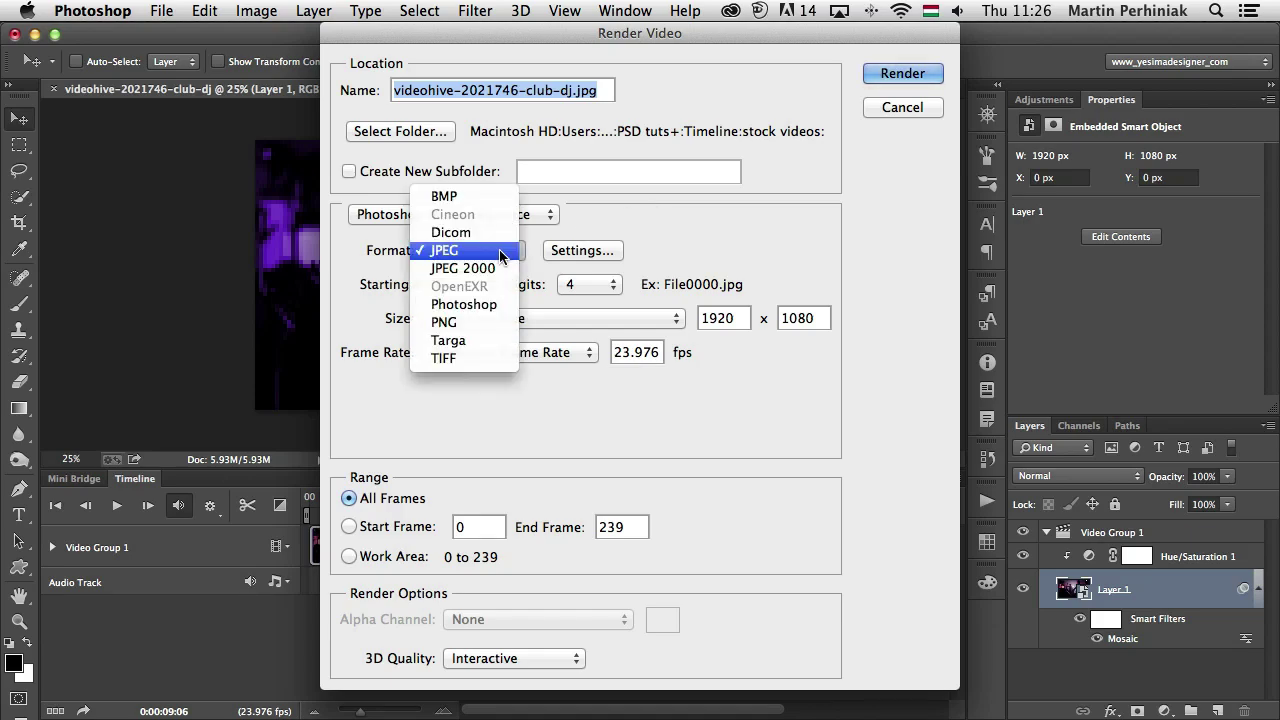
left_click(734, 226)
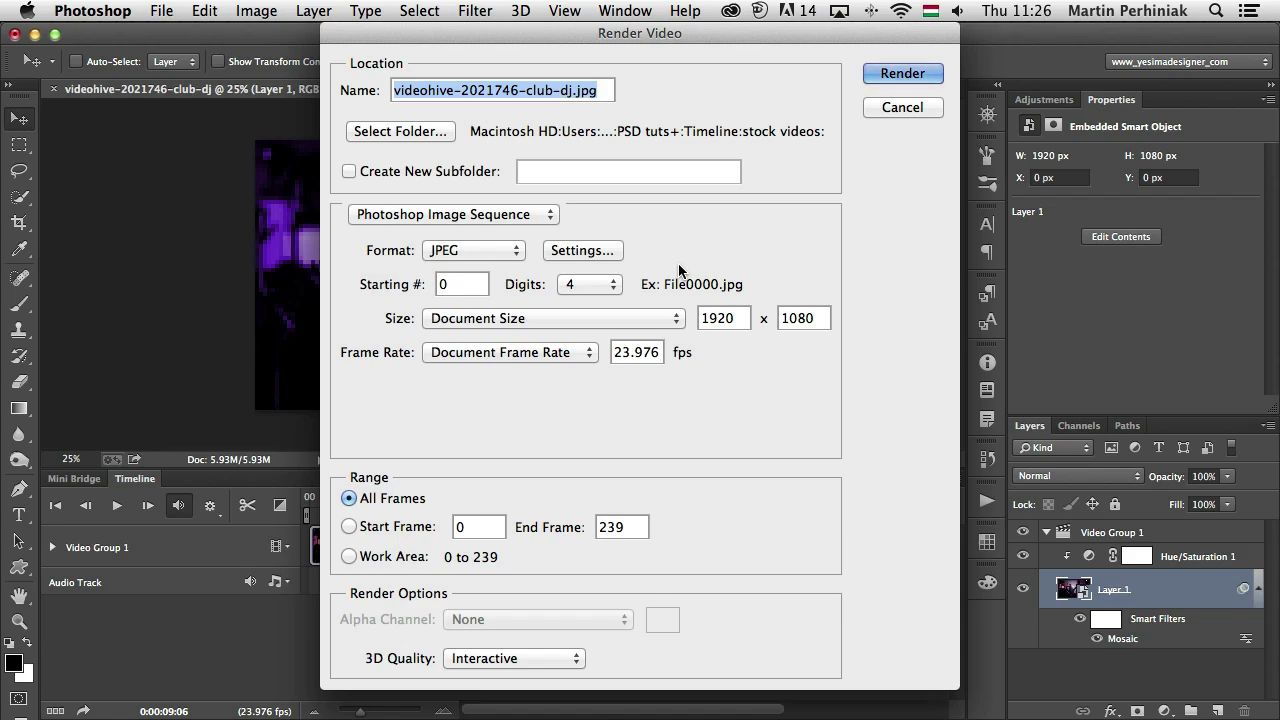
double_click(632, 352)
type("24")
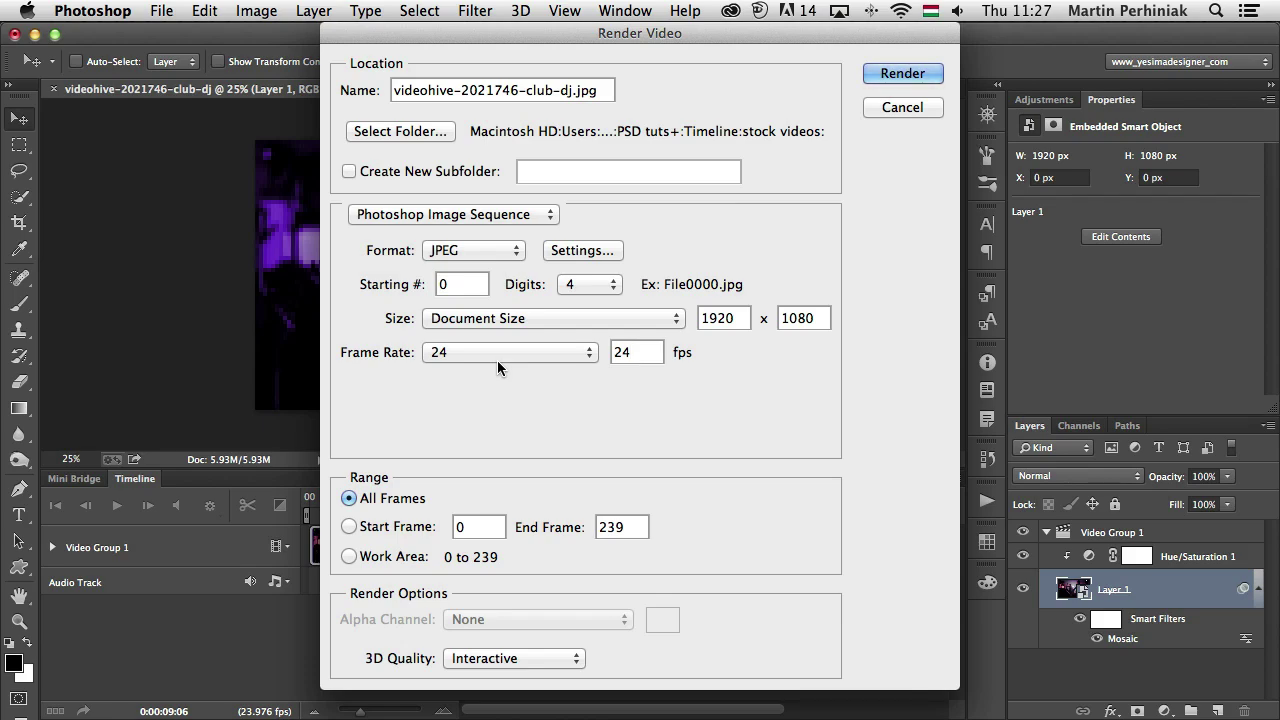
Number the sequence frames with 3 digits and review the output size options
left_click_drag(543, 31, 818, 30)
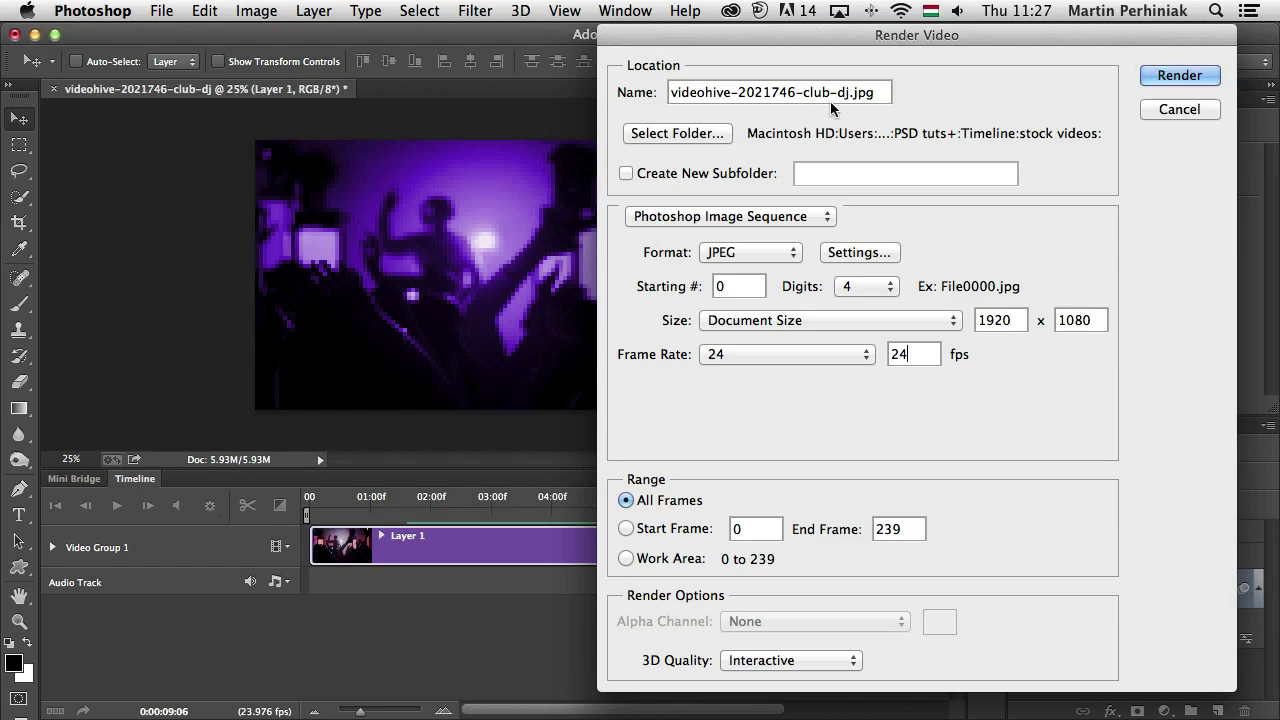
left_click(862, 286)
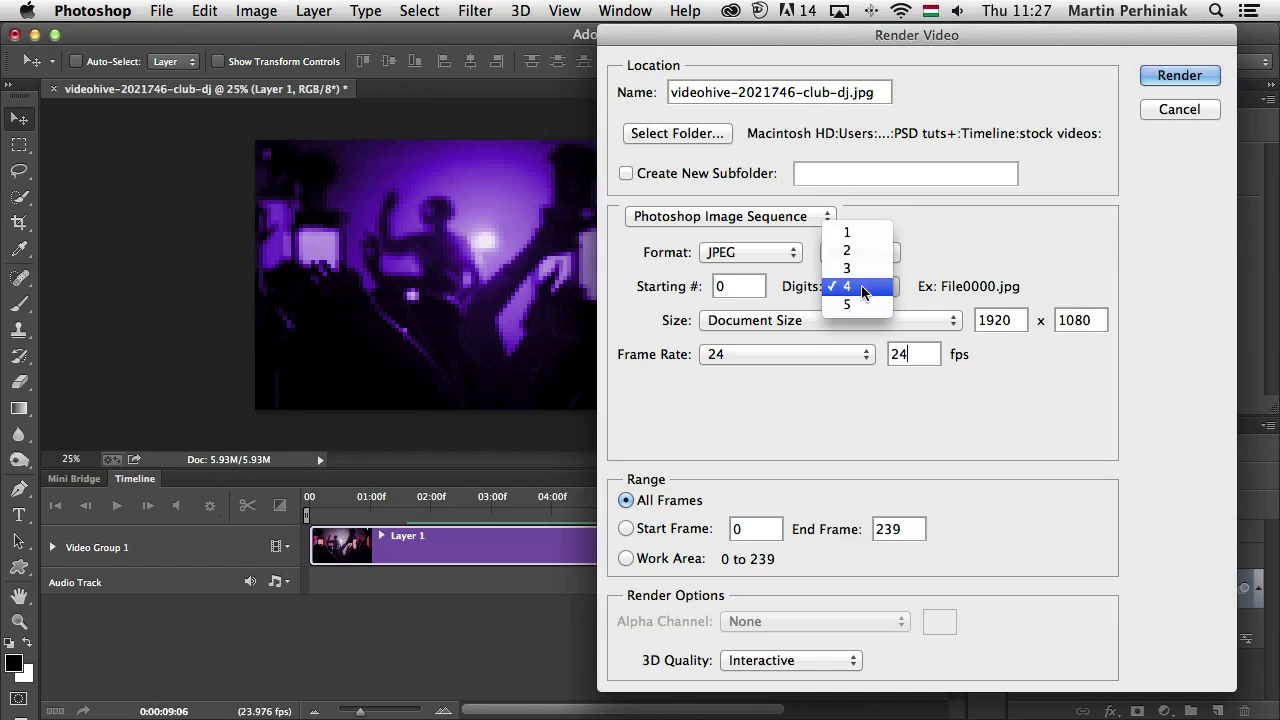
left_click(874, 270)
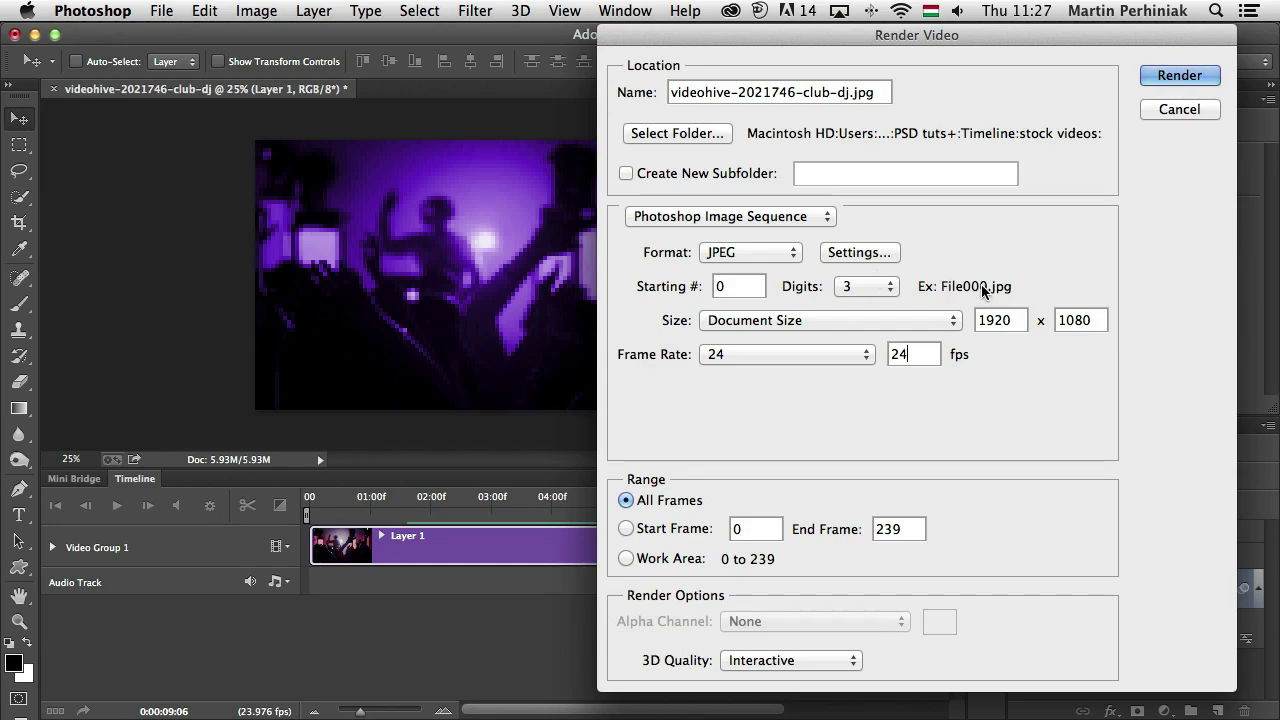
left_click(775, 318)
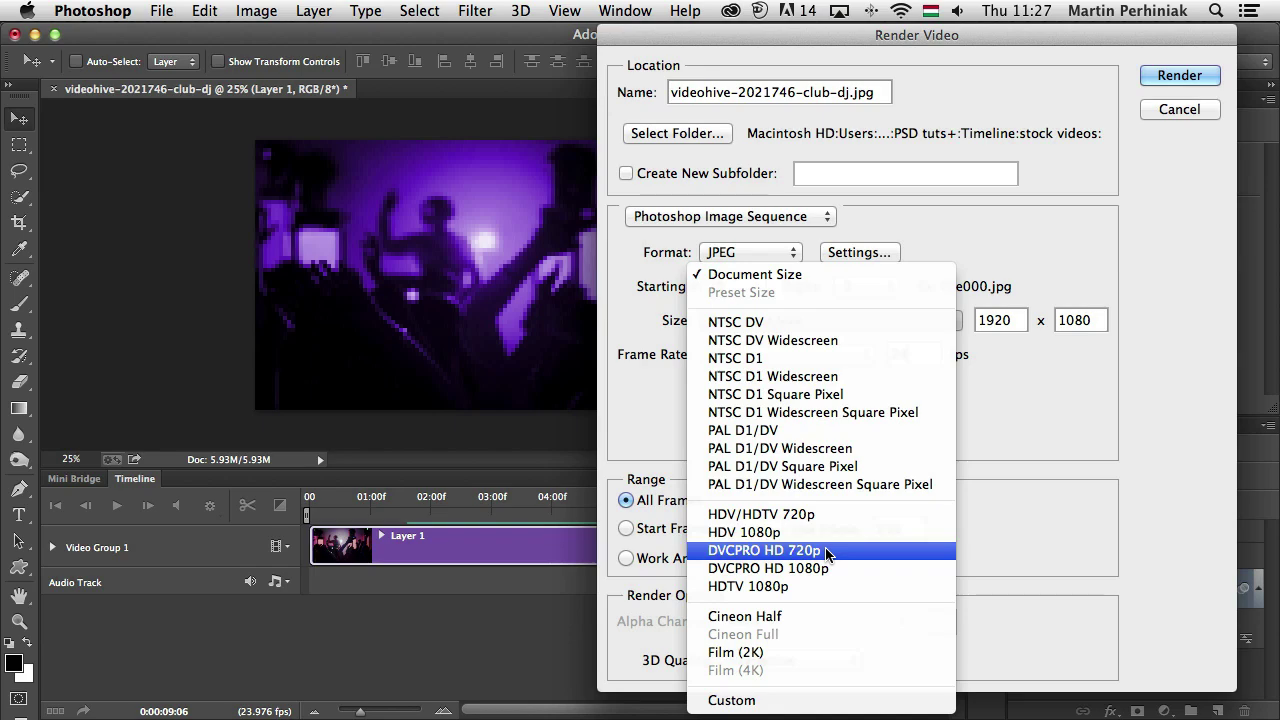
left_click(1120, 412)
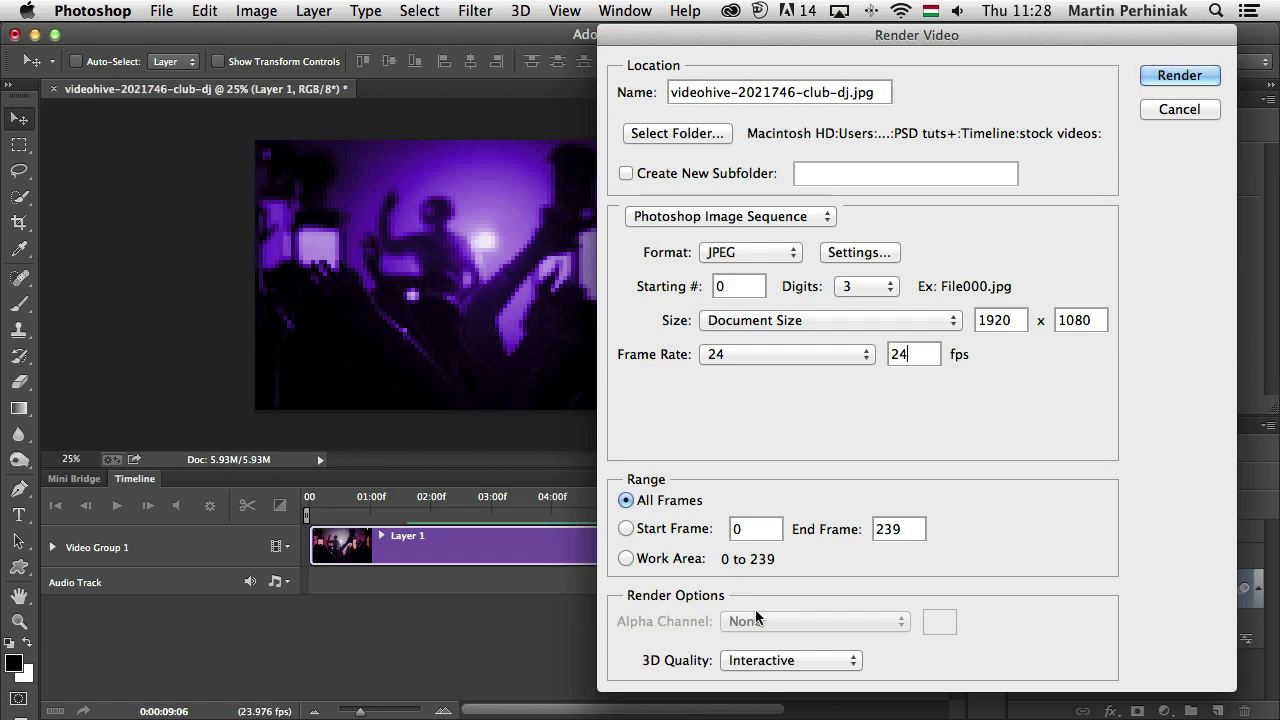
left_click(768, 658)
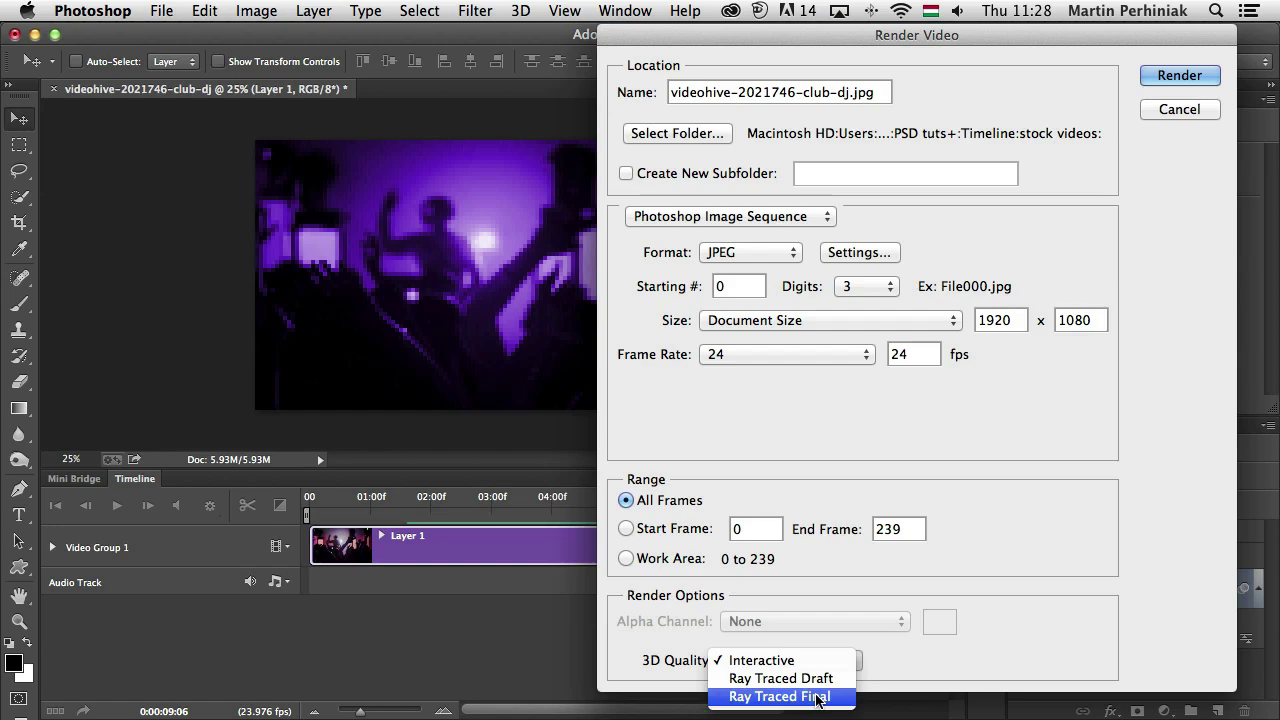
left_click(937, 565)
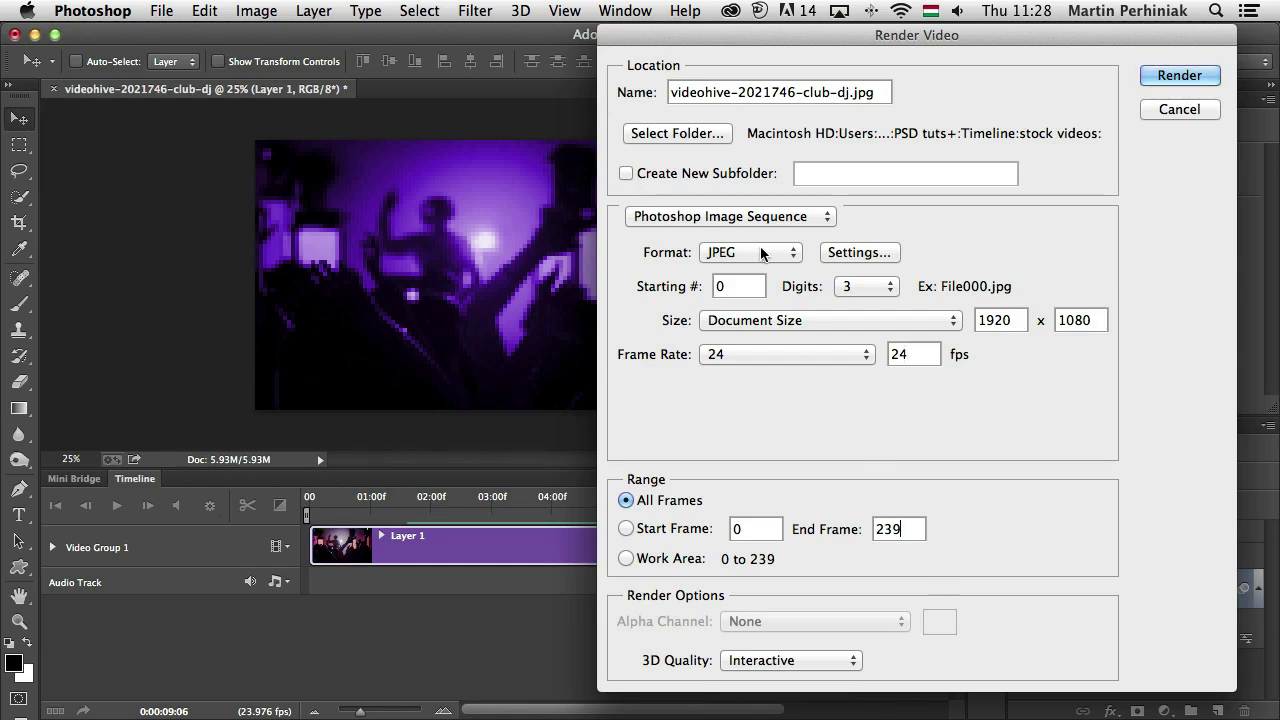
left_click(871, 252)
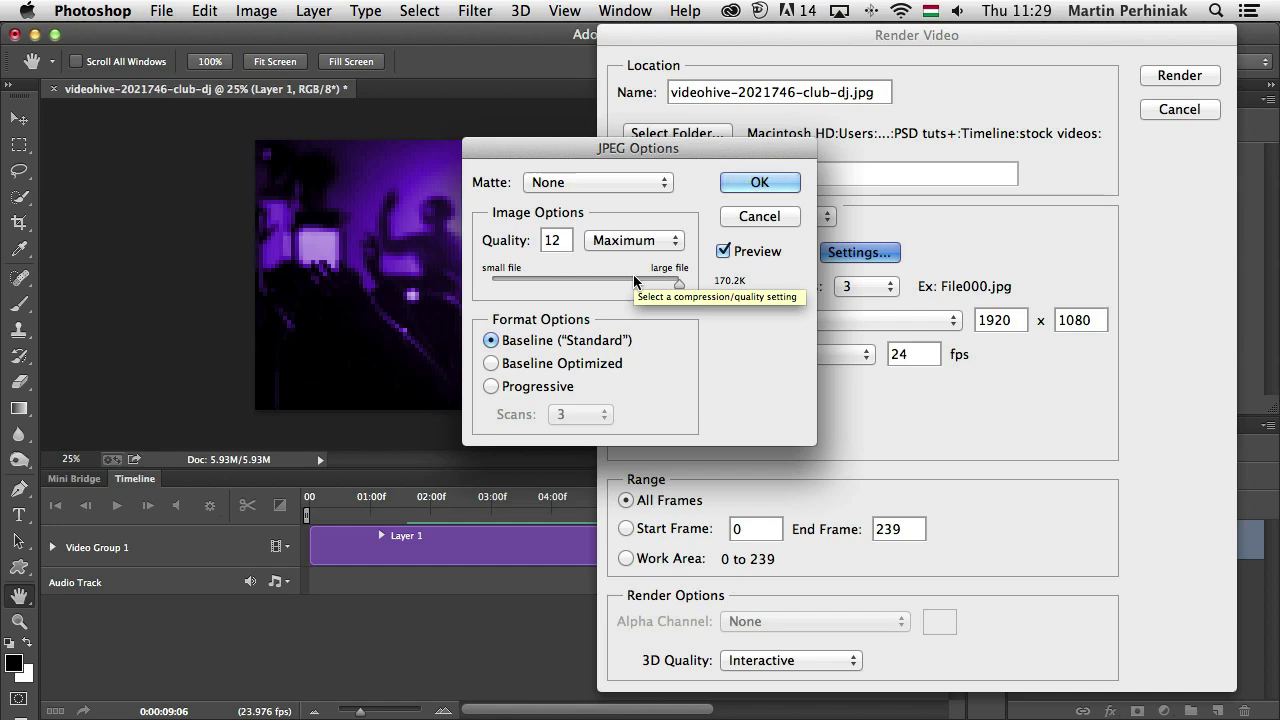
left_click_drag(634, 281, 591, 284)
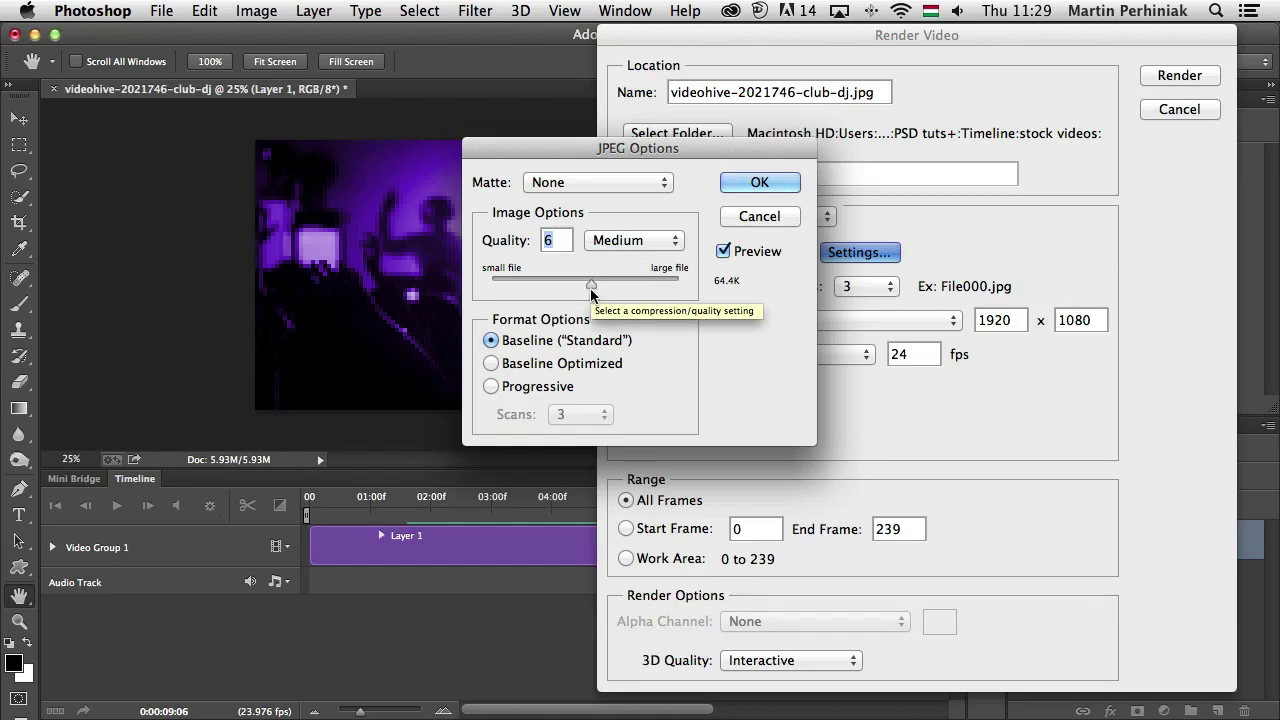
left_click_drag(591, 284, 687, 292)
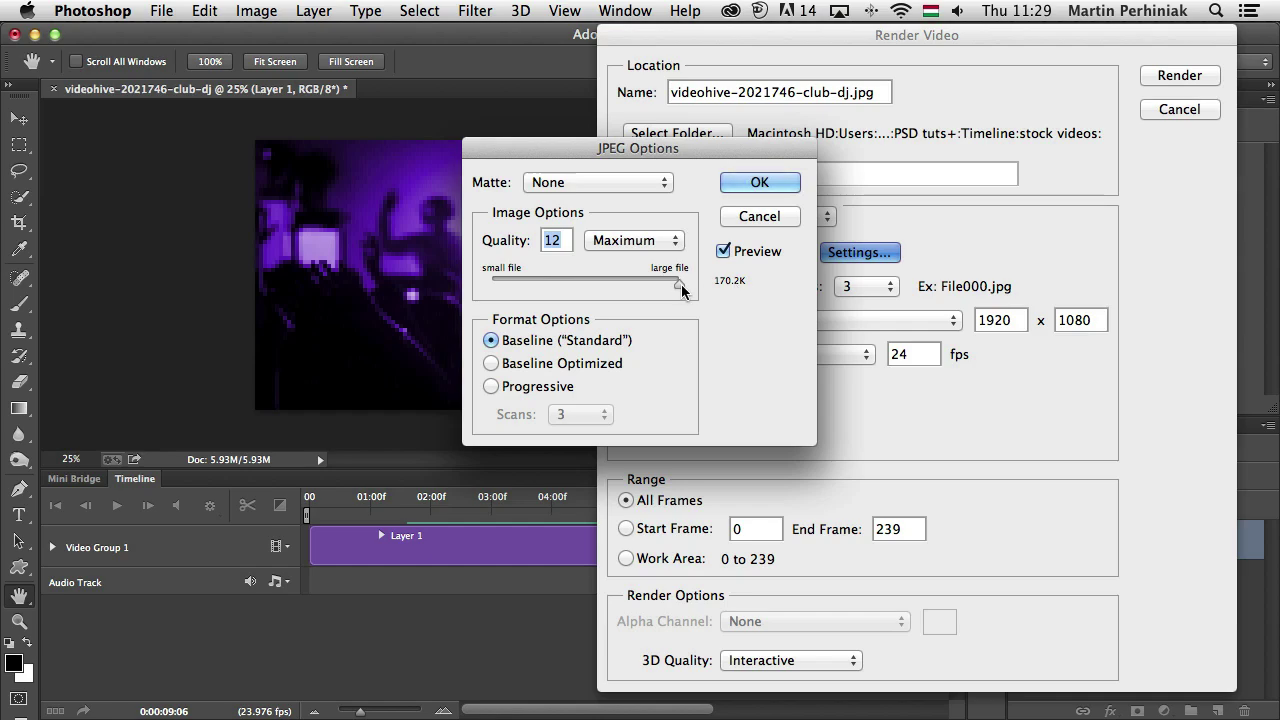
left_click_drag(682, 284, 589, 281)
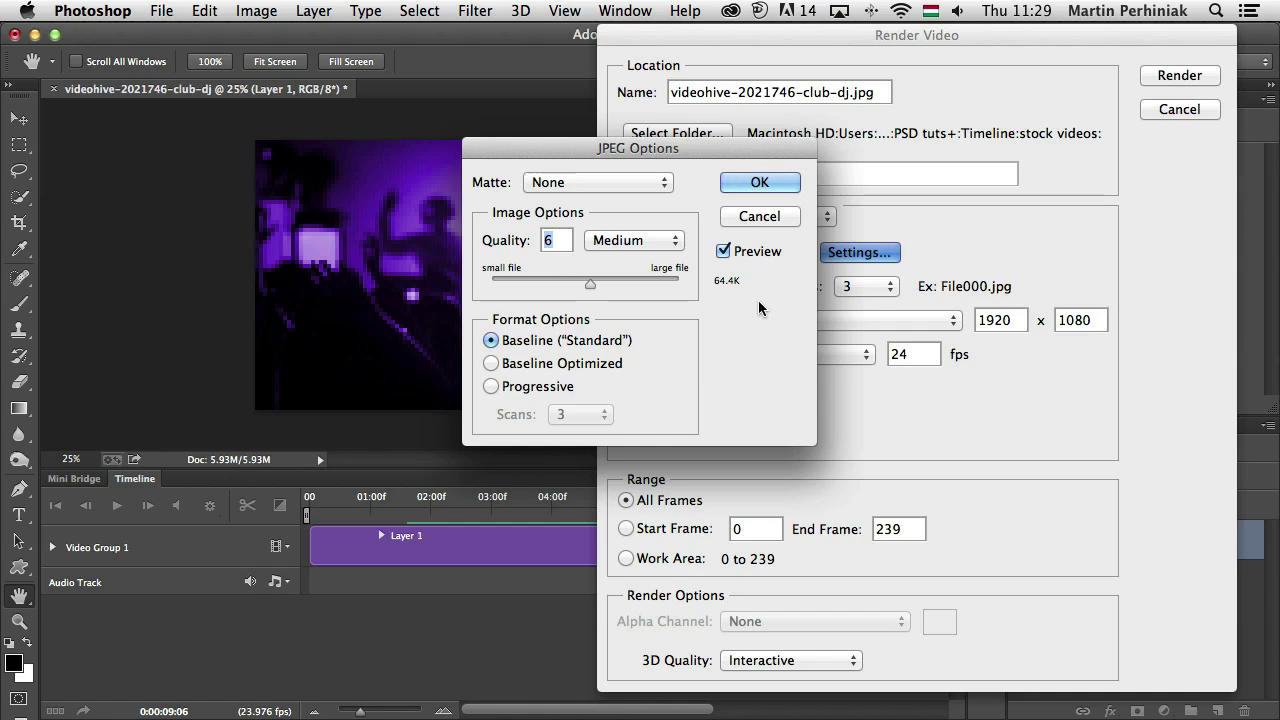
left_click(768, 218)
Render through Adobe Media Encoder with format QuickTime, Animation High Quality preset
left_click(660, 218)
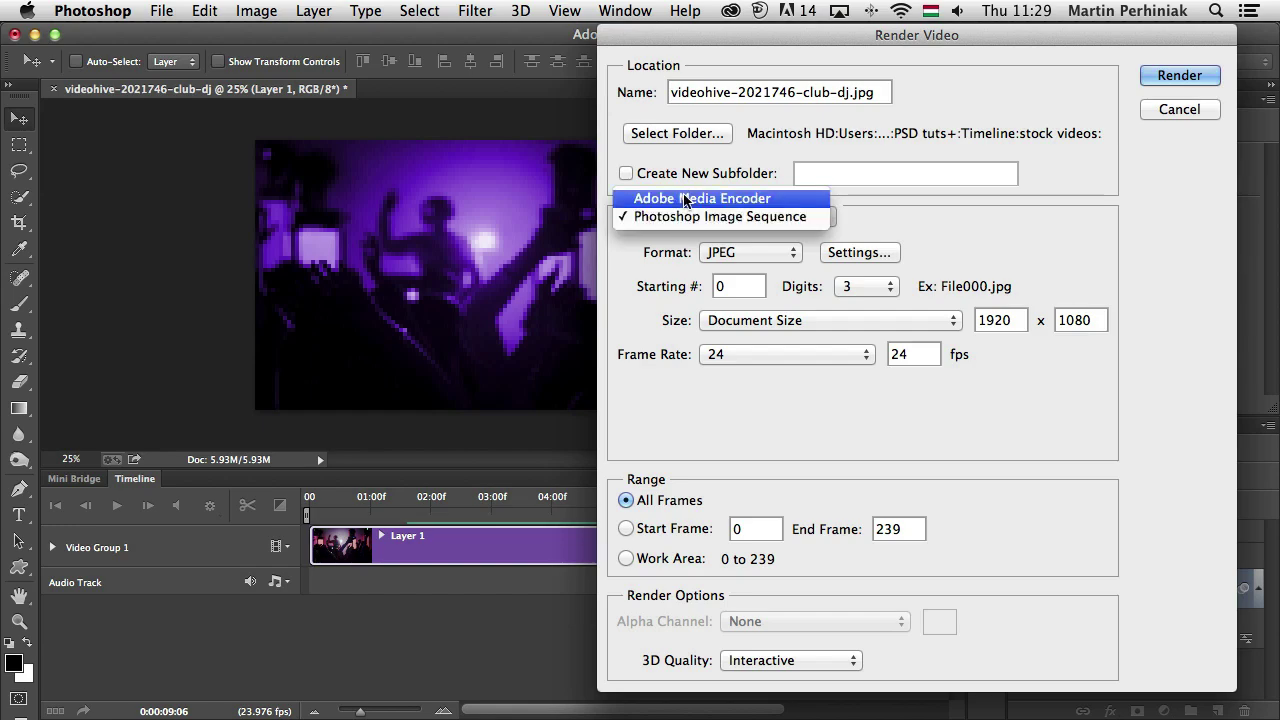
left_click(686, 199)
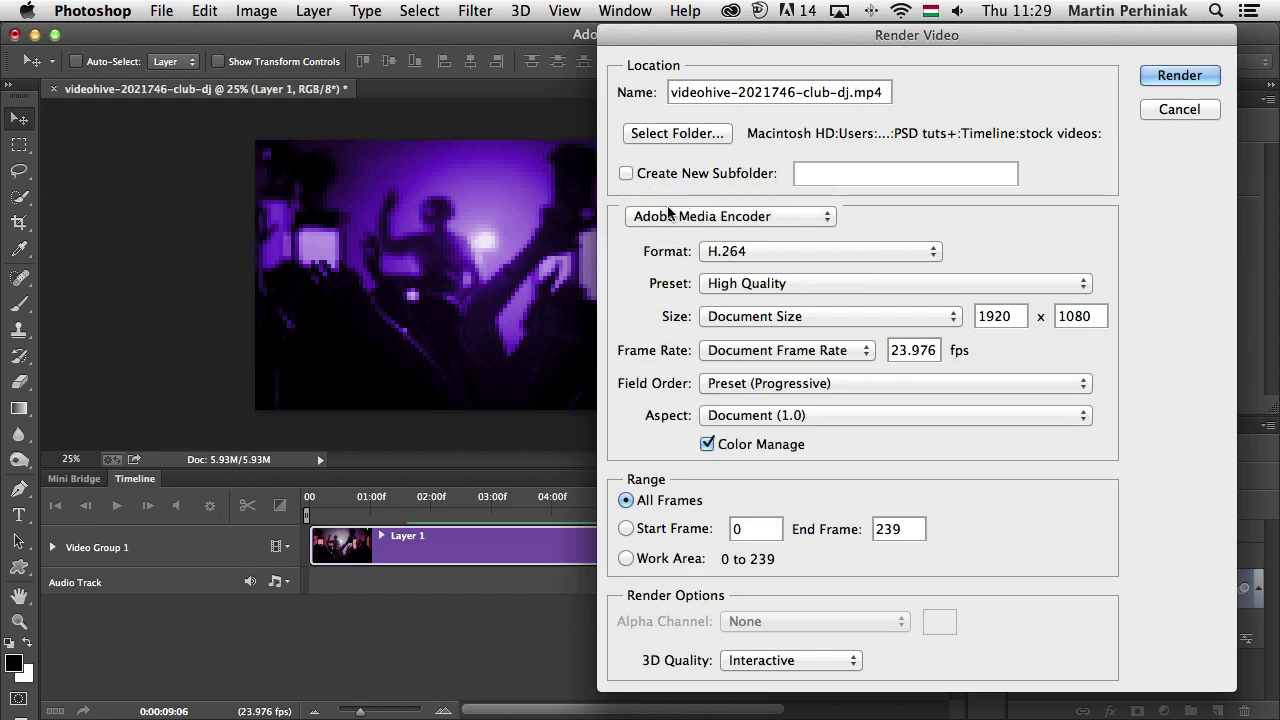
left_click(740, 248)
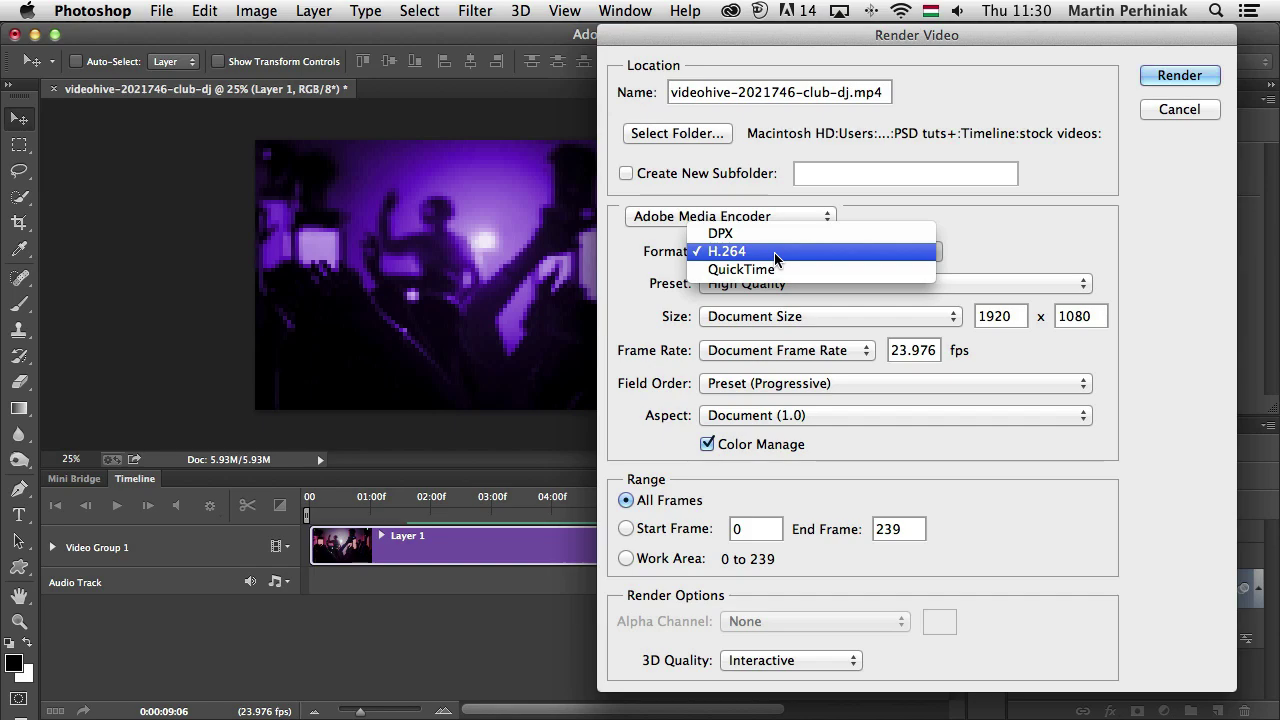
left_click(774, 252)
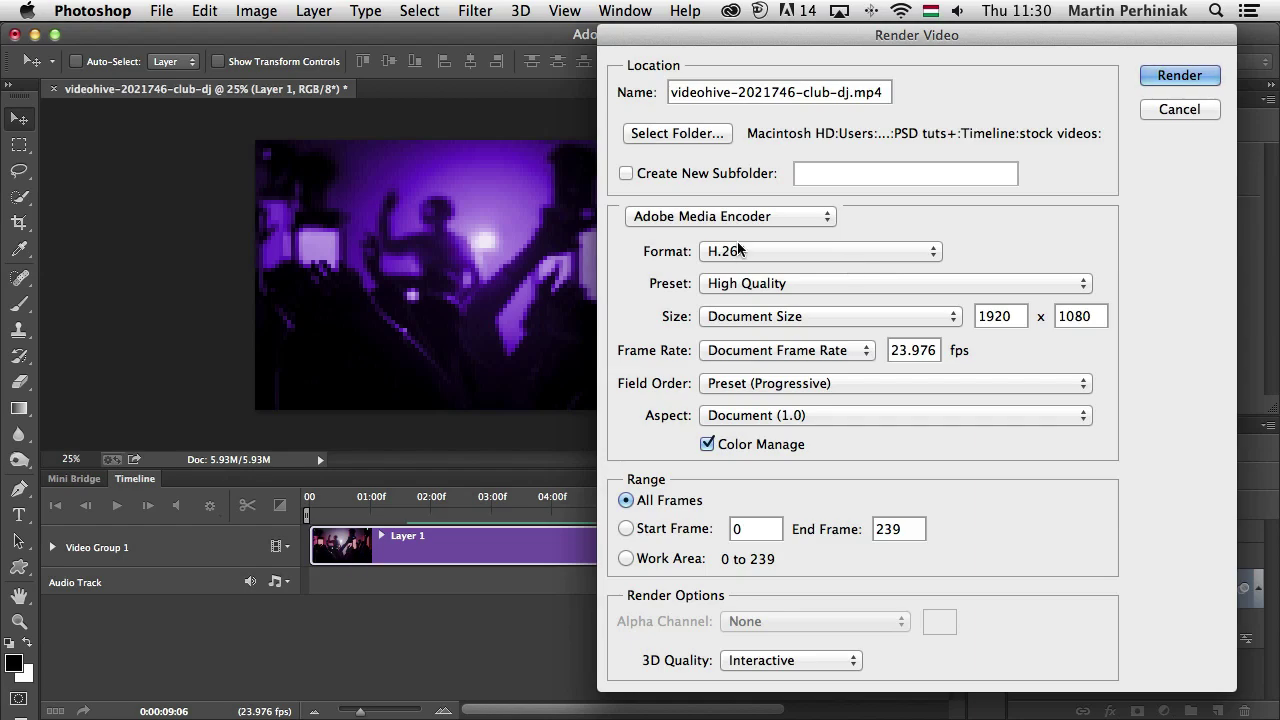
left_click(738, 248)
left_click(871, 266)
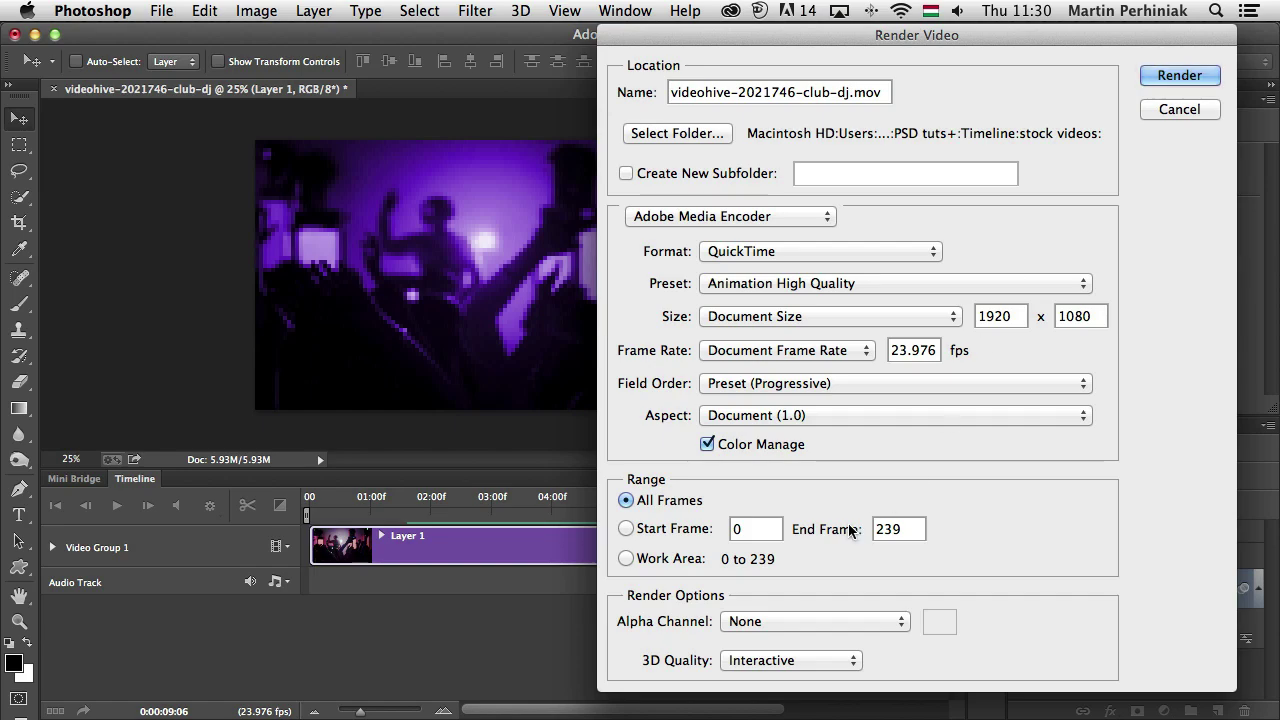
Set Alpha Channel to Premultiplied with White and switch the format back to H.264
left_click(752, 621)
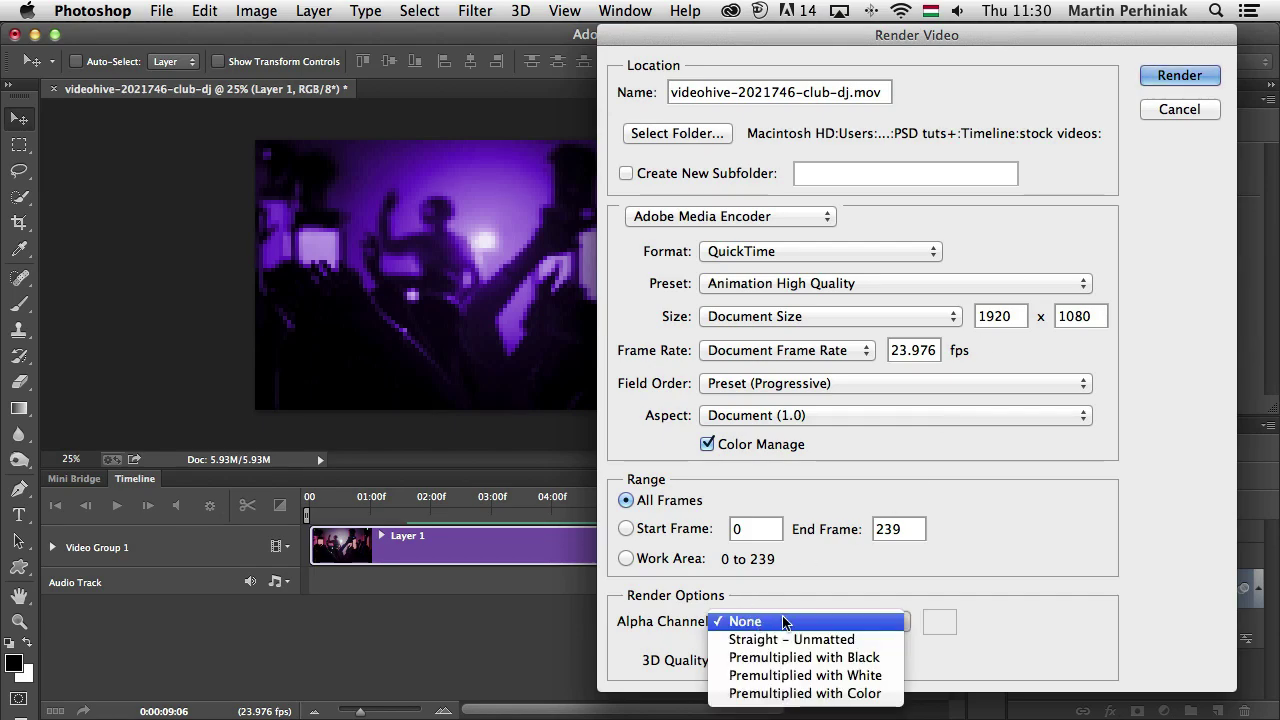
left_click(800, 676)
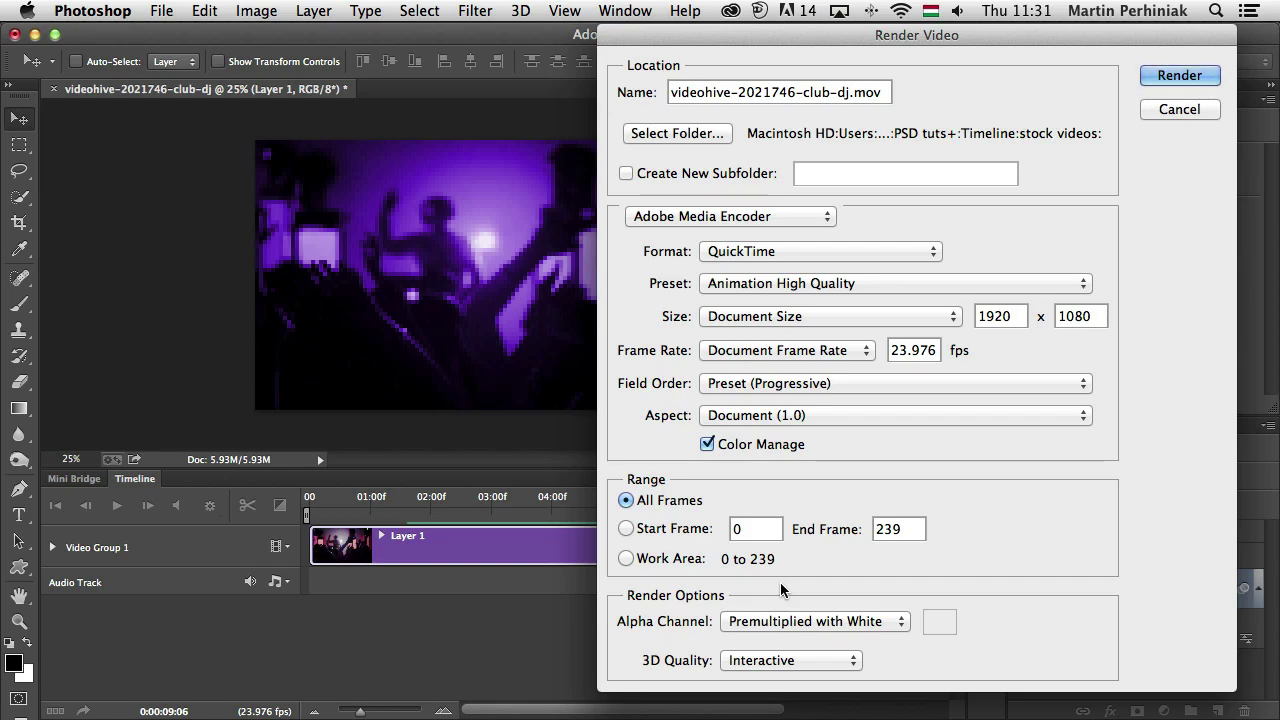
left_click(772, 250)
left_click(763, 231)
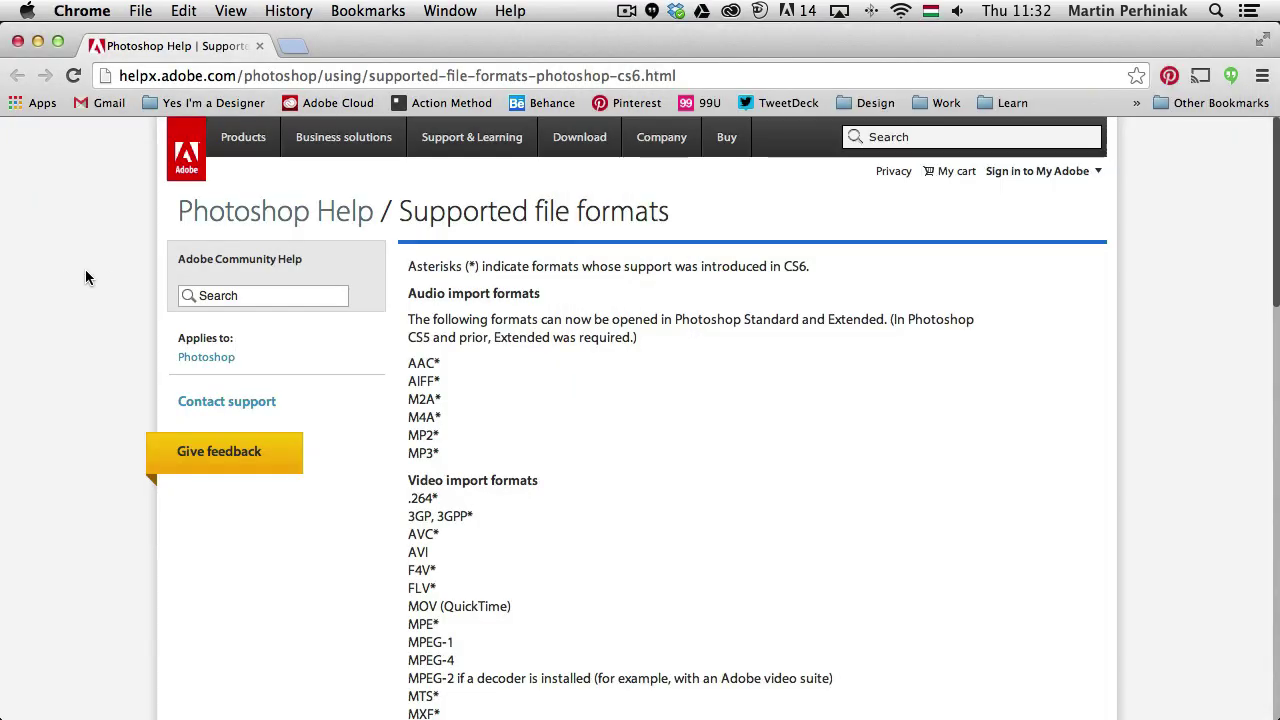
Scroll the supported formats help page down to the 3D formats like DAE, U3D and OBJ
scroll(85, 272, "down", 2)
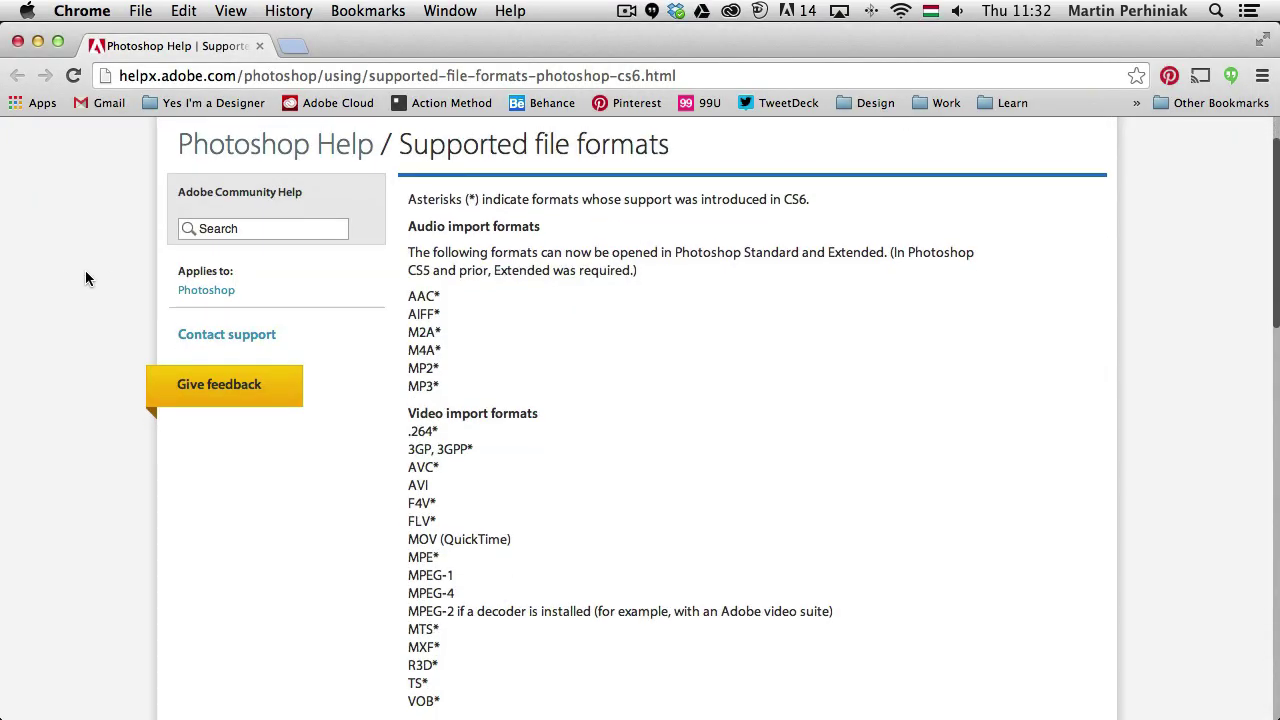
scroll(93, 264, "down", 5)
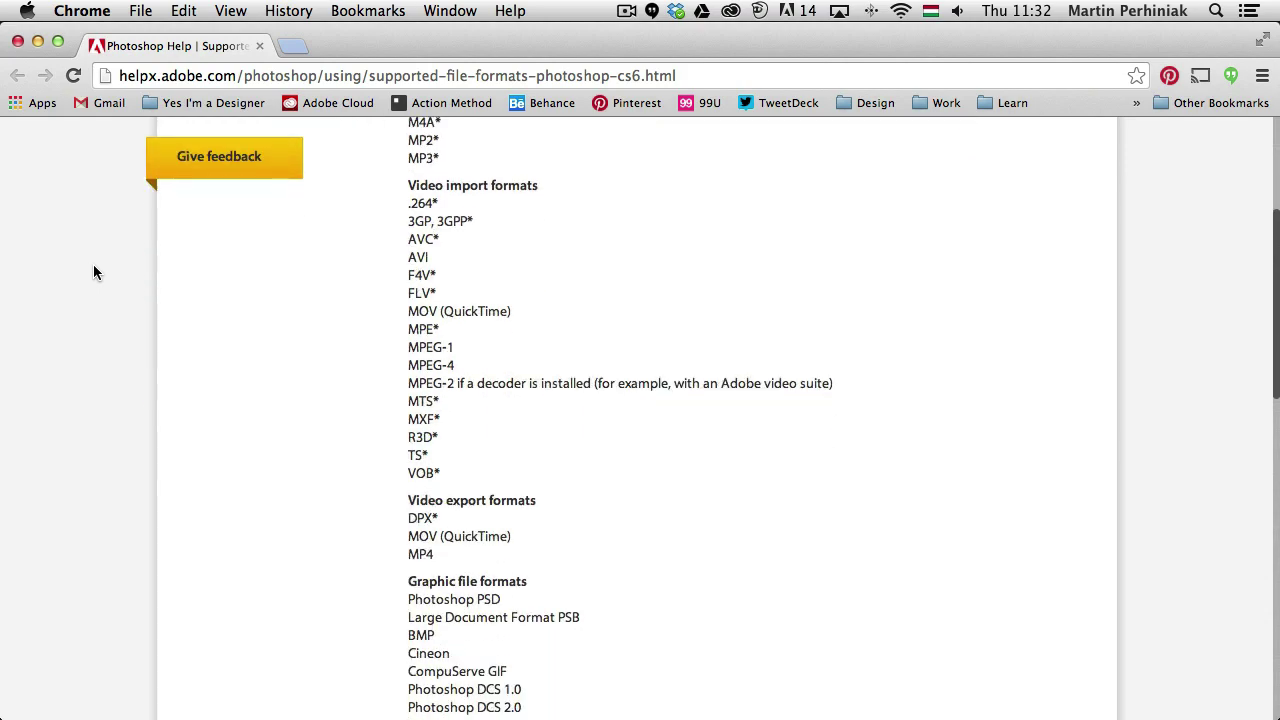
scroll(322, 463, "down", 5)
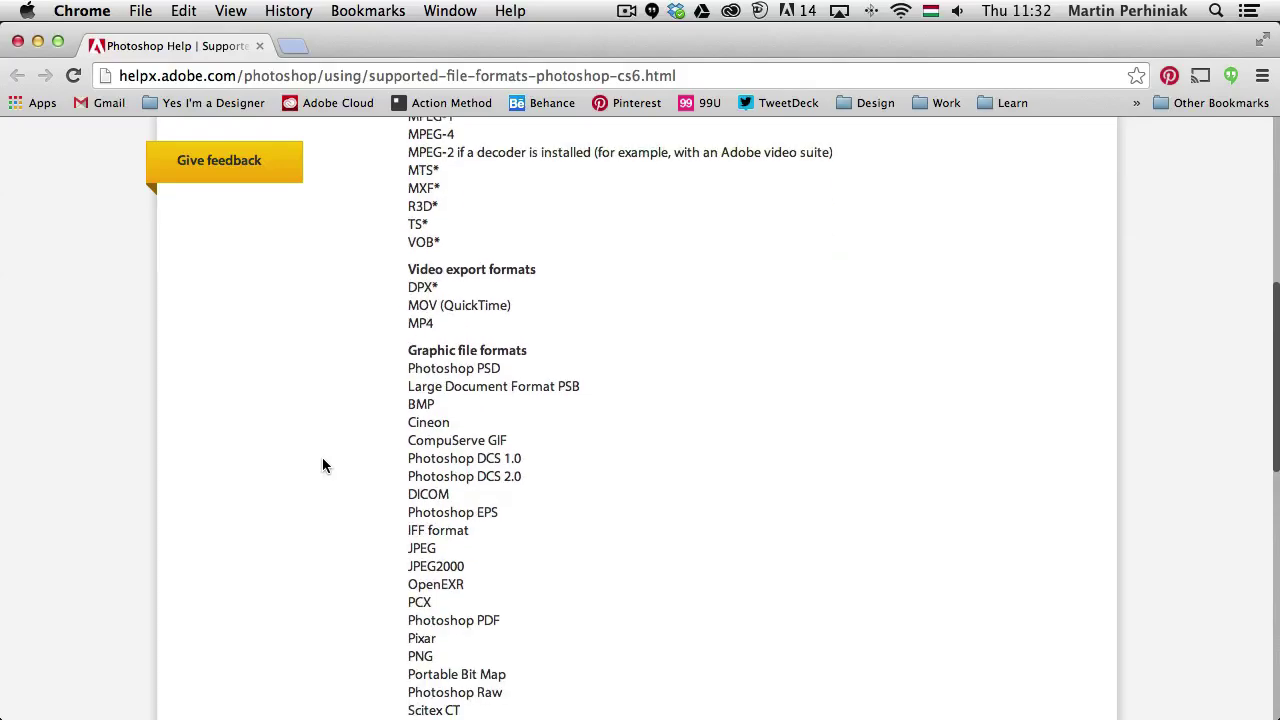
scroll(322, 463, "down", 2)
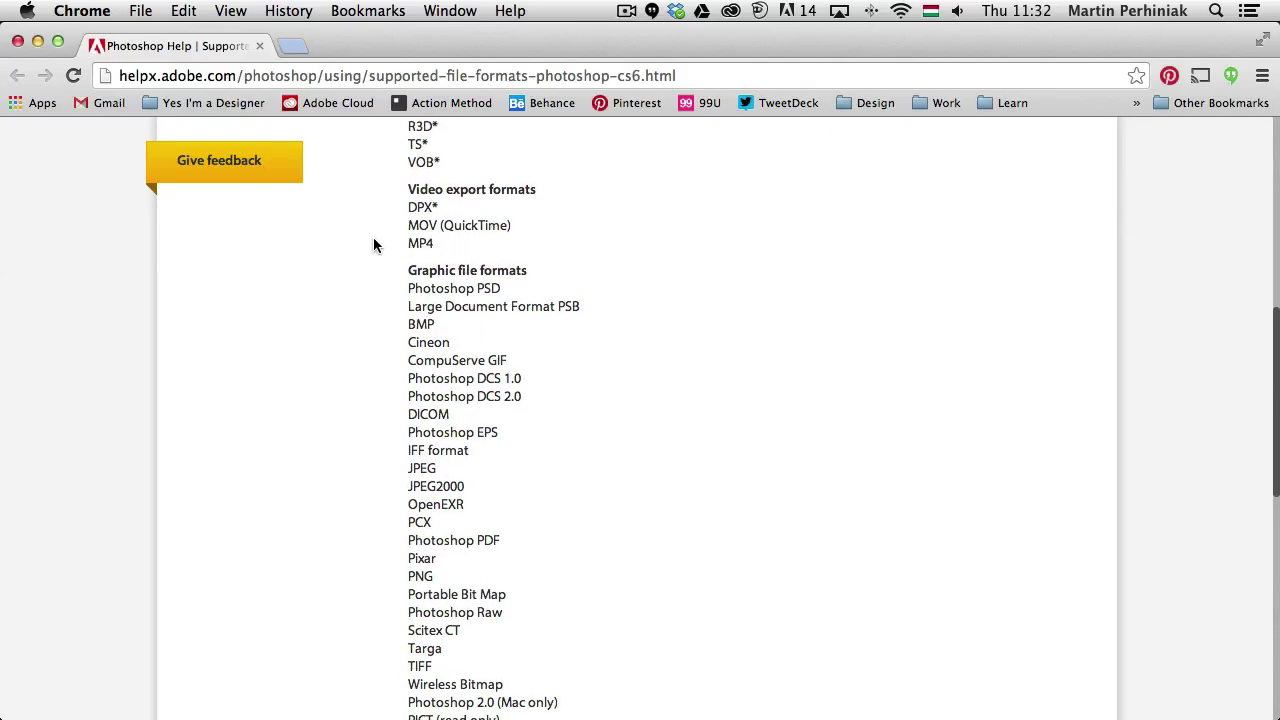
scroll(301, 278, "down", 4)
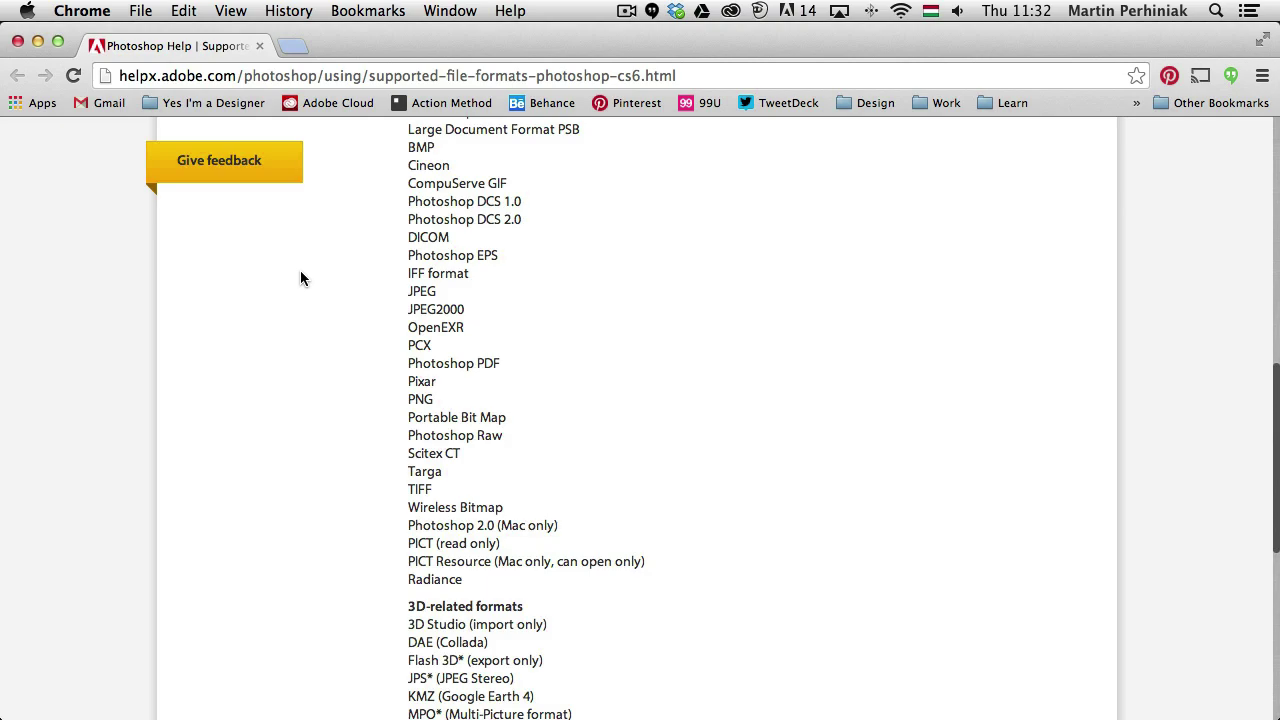
scroll(301, 278, "down", 6)
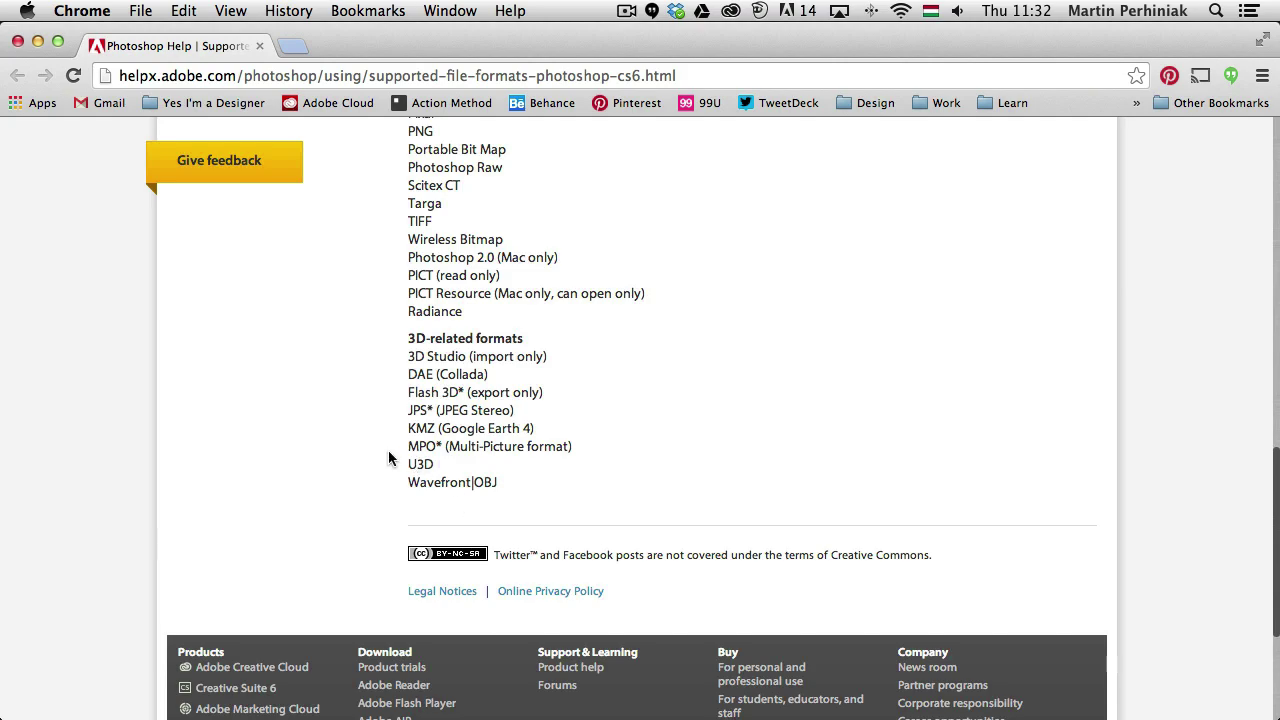
Return to Photoshop and render the video as videohive-2021746-club-dj.mp4
key("Home")
key("super+Tab")
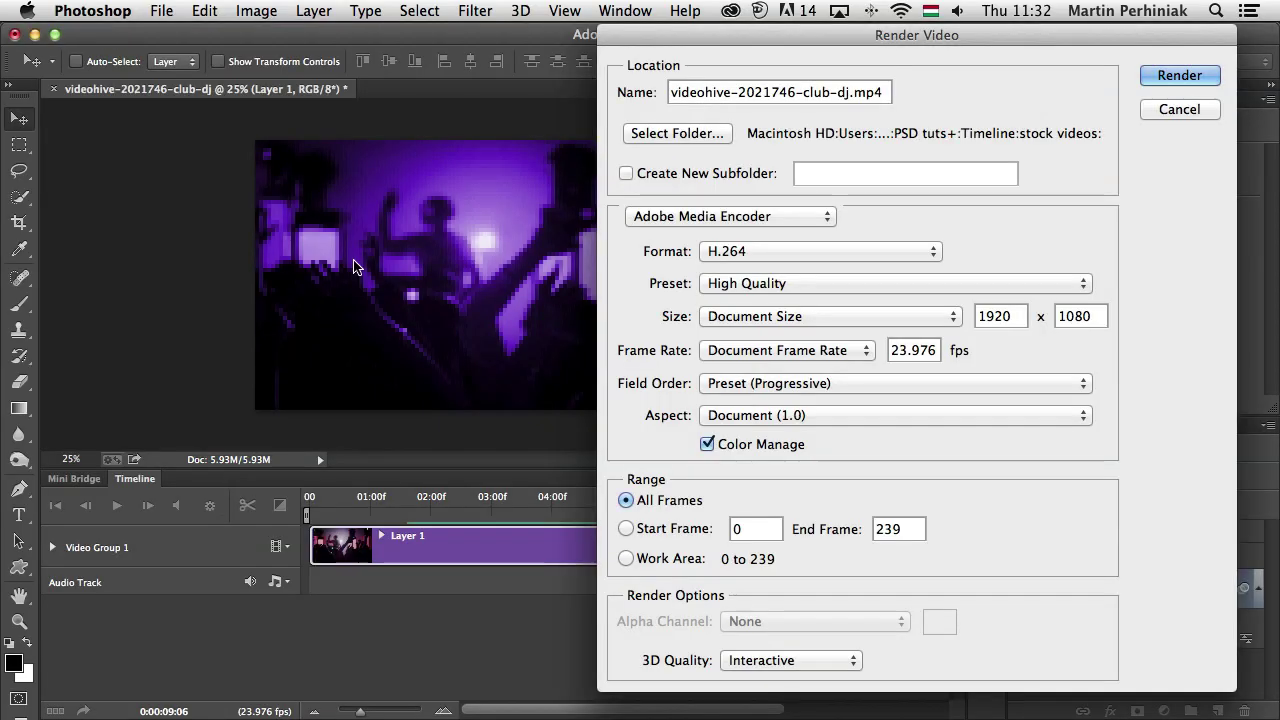
left_click_drag(736, 38, 326, 36)
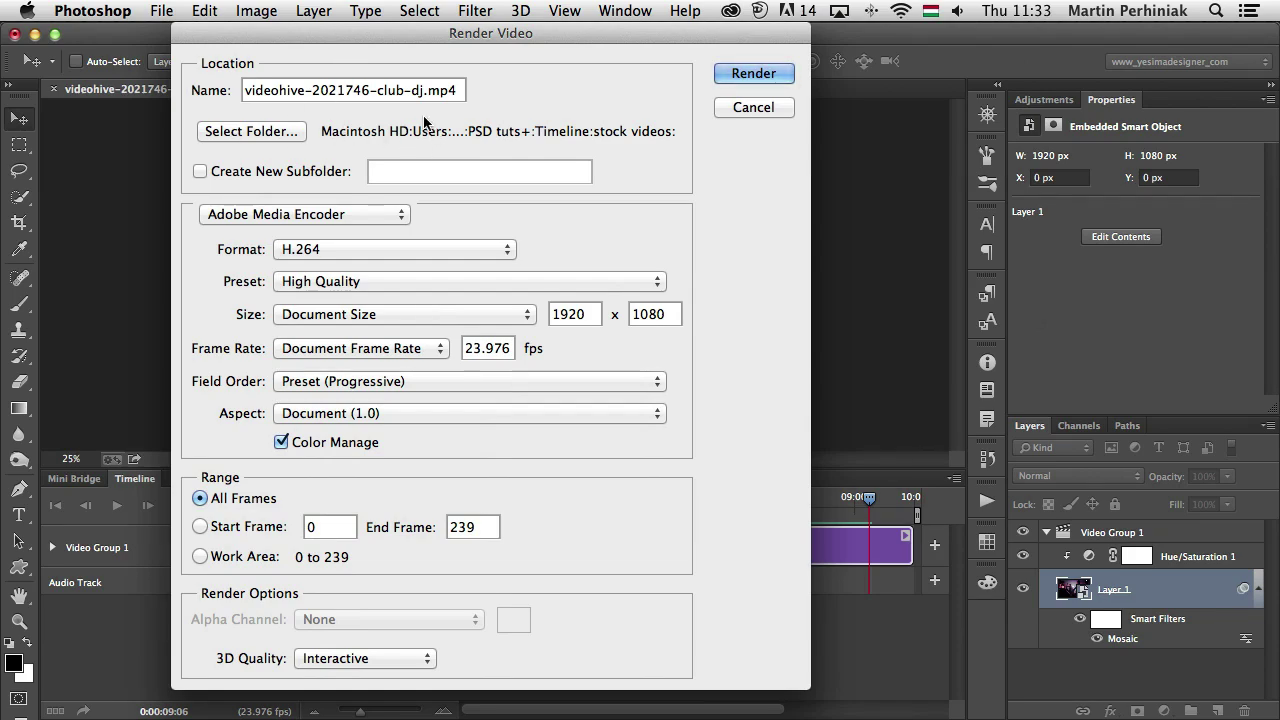
left_click(753, 75)
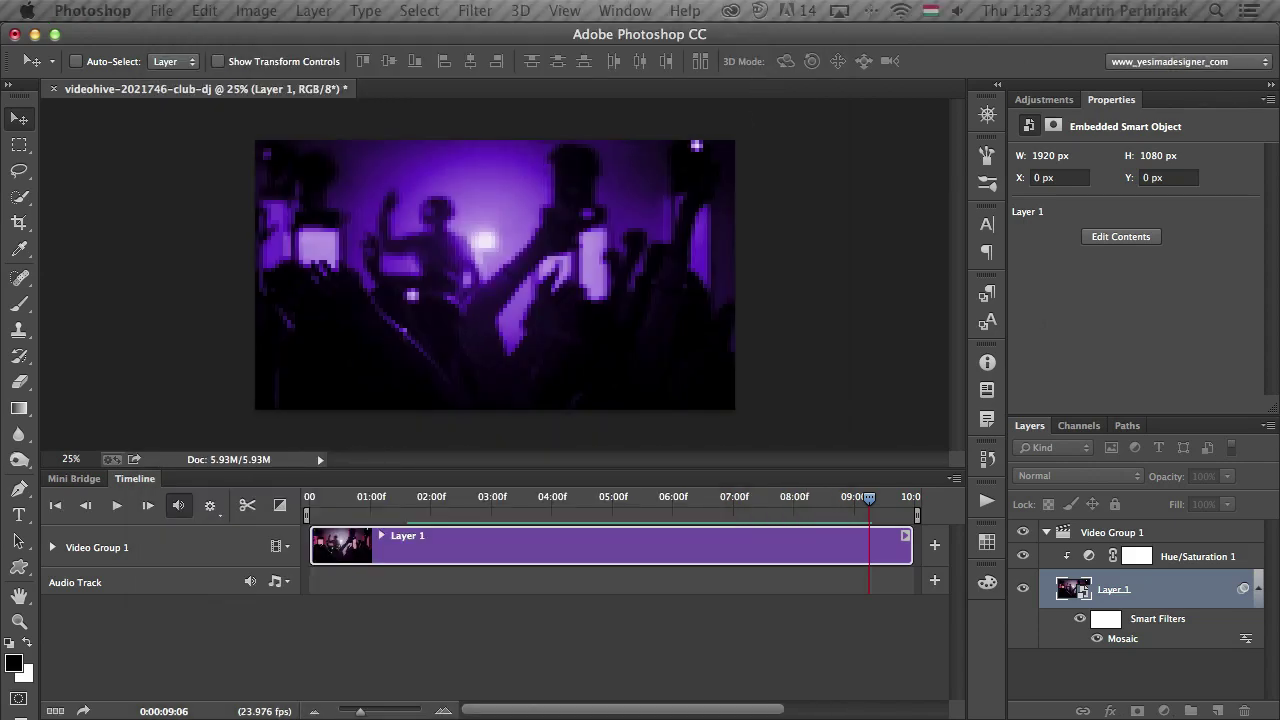
Move the export progress window over the canvas and let the render continue
left_click_drag(940, 269, 432, 232)
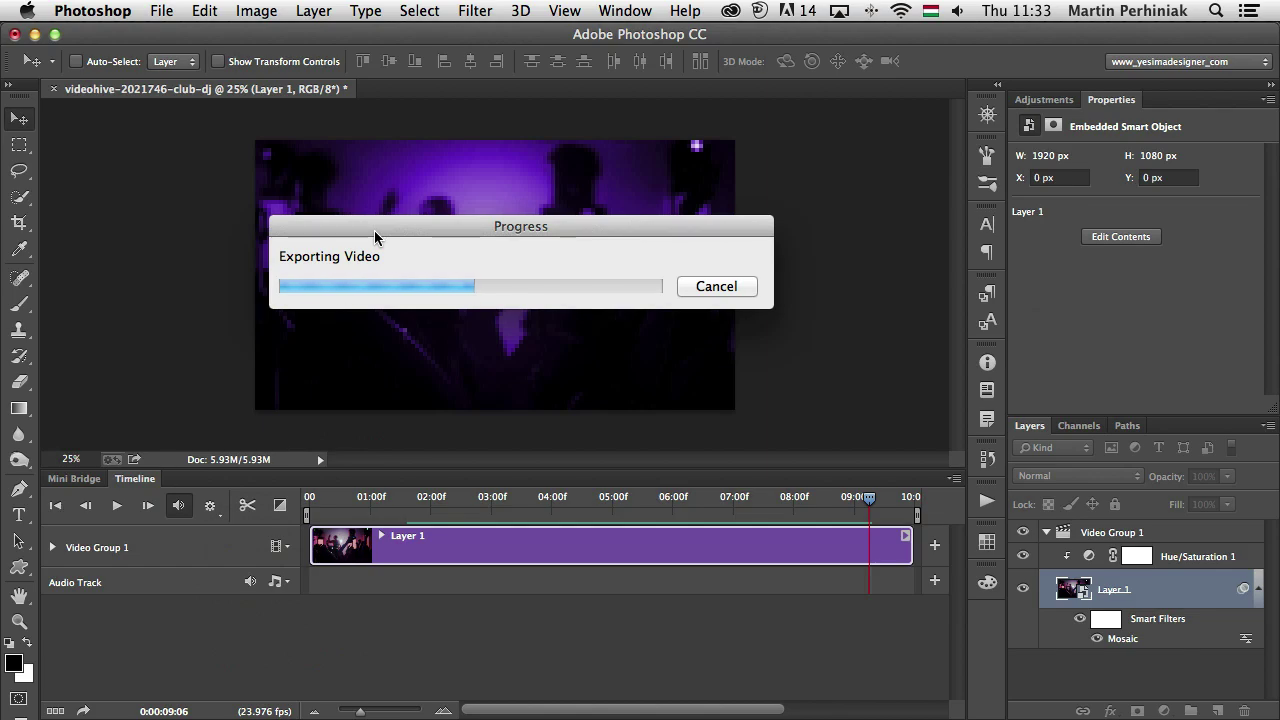
left_click(161, 8)
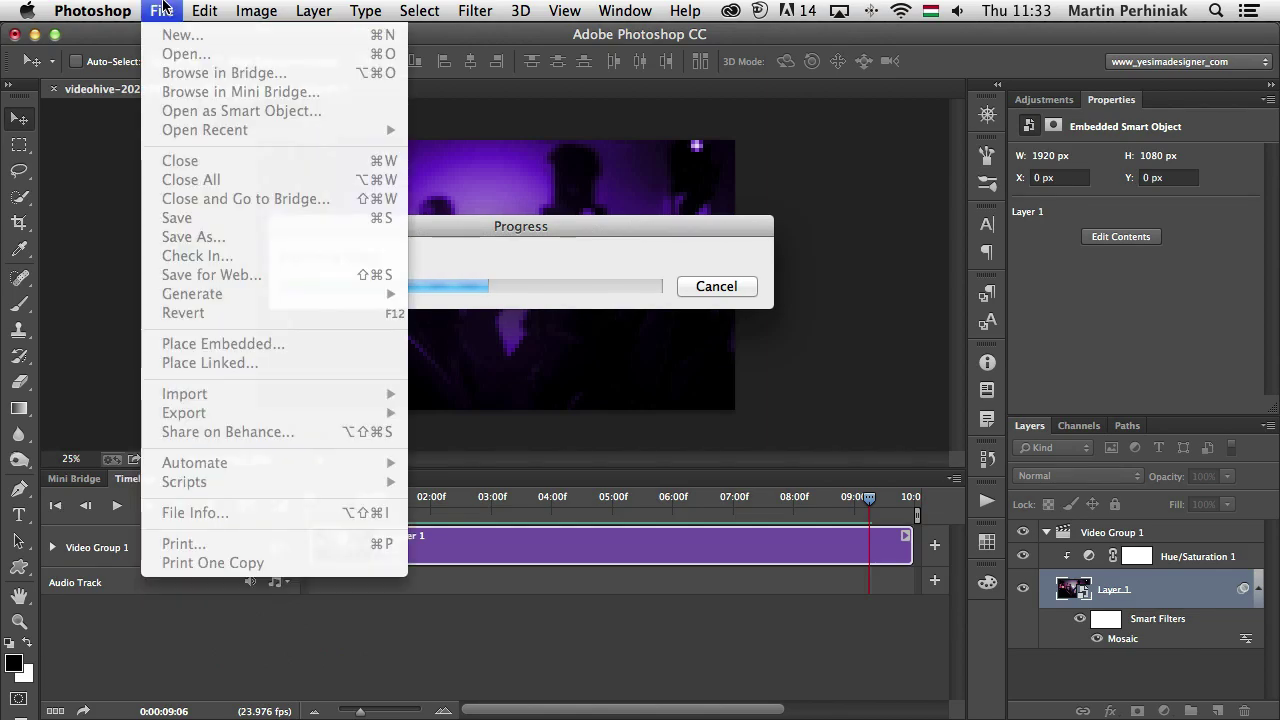
left_click(455, 228)
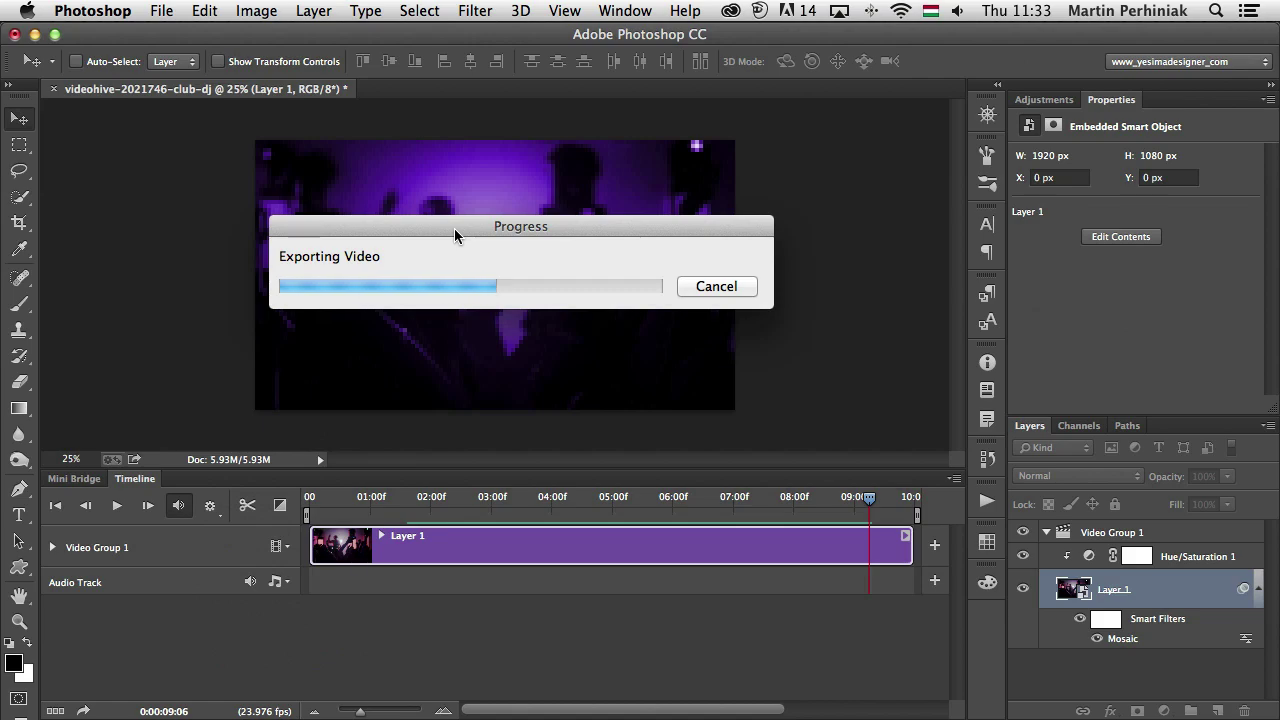